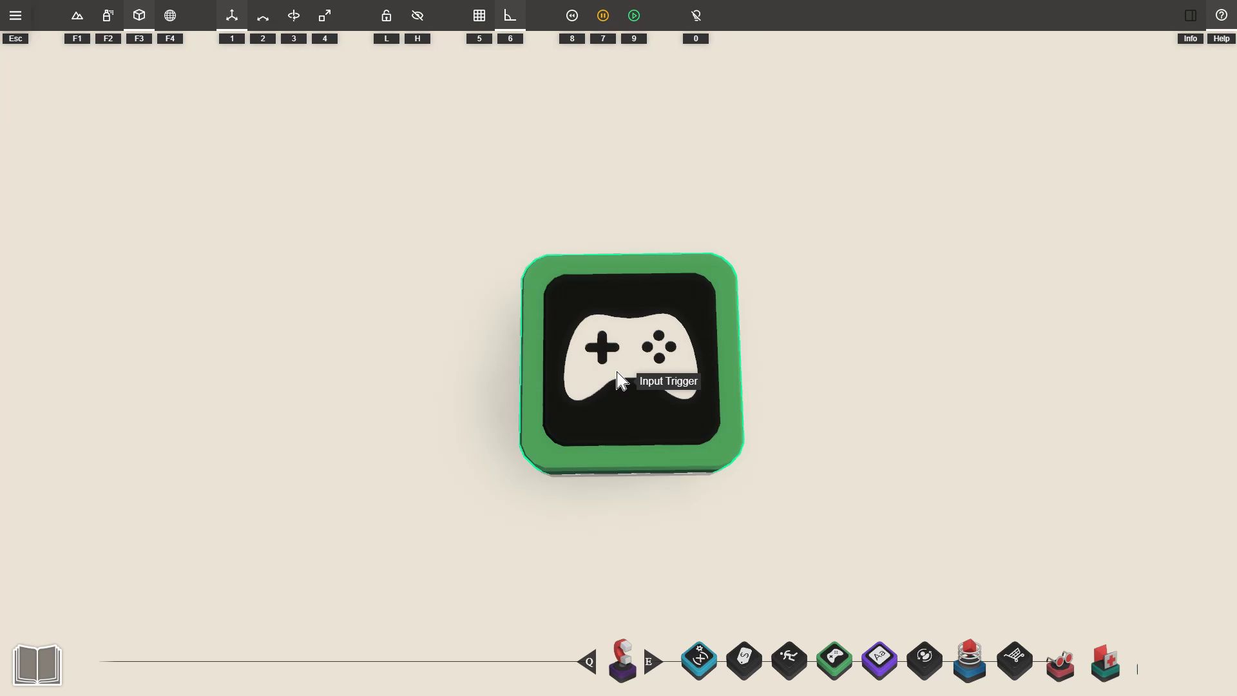
# Open the Input Trigger's settings and set its input type to Custom6
pyautogui.rightClick(617, 372)
pyautogui.moveTo(652, 331); pyautogui.dragTo(351, 297)
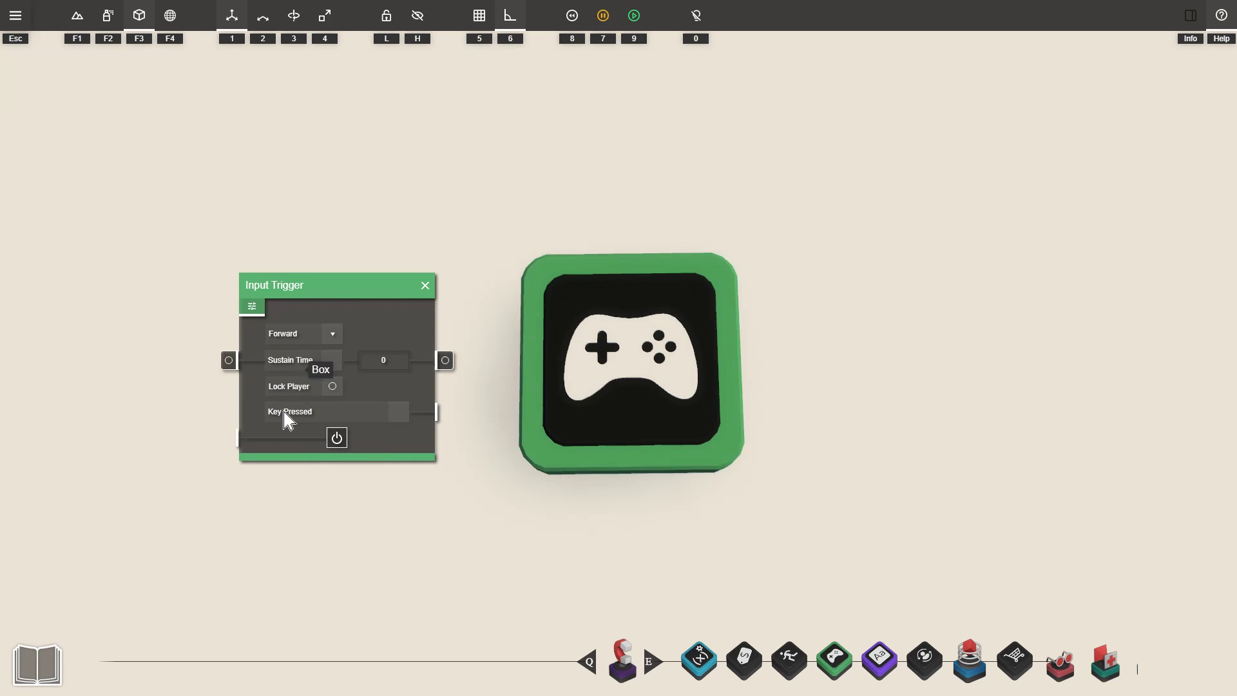
pyautogui.moveTo(365, 339); pyautogui.dragTo(370, 310)
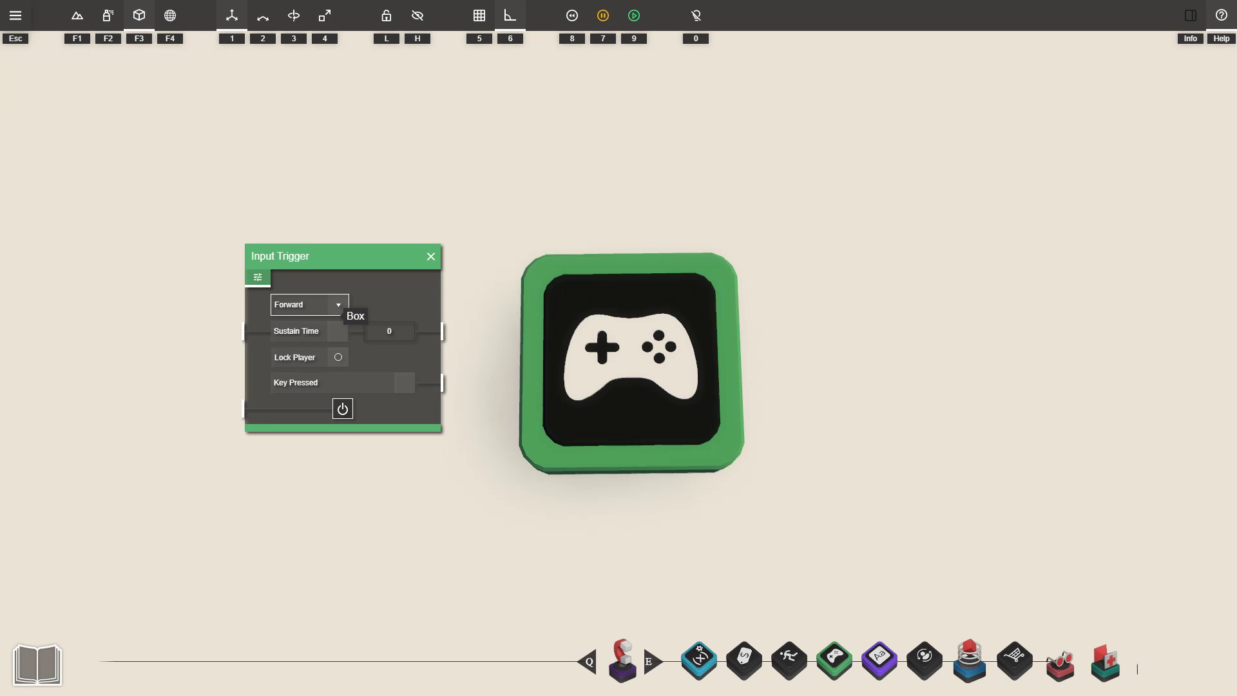
pyautogui.click(338, 305)
pyautogui.scroll(-1, 349, 336)
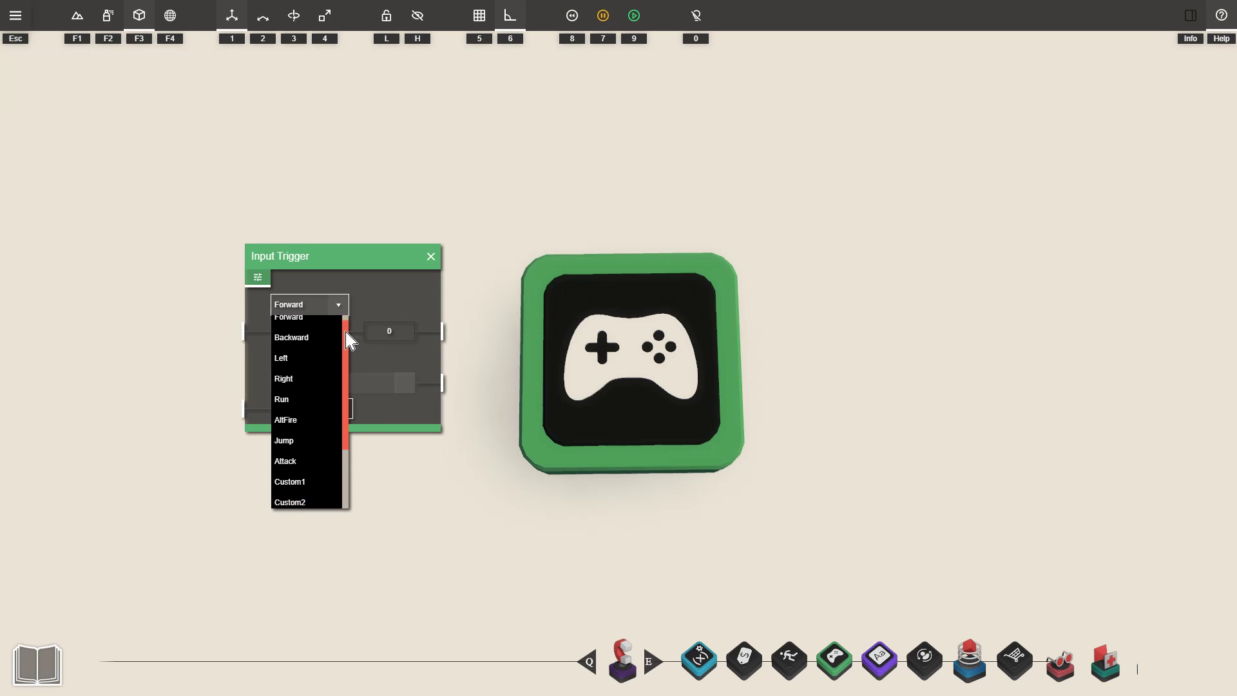
pyautogui.moveTo(349, 337)
pyautogui.mouseDown()
pyautogui.moveTo(348, 406)
pyautogui.moveTo(326, 332)
pyautogui.mouseUp()
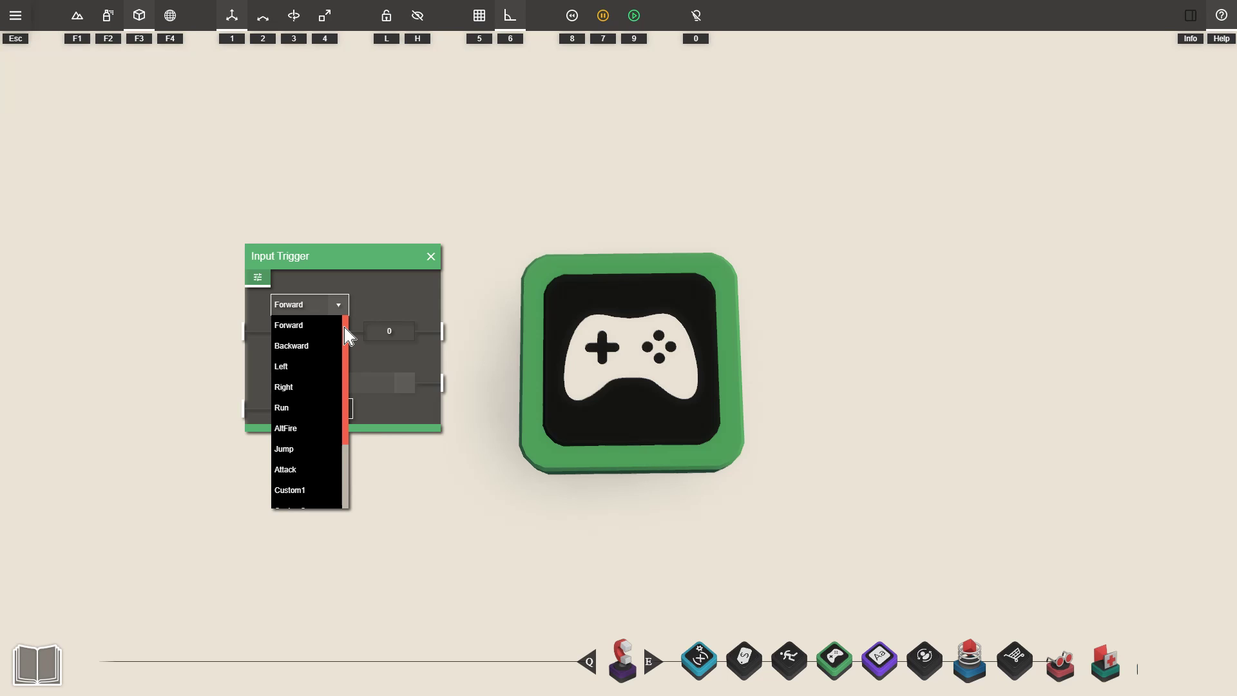
pyautogui.moveTo(348, 336); pyautogui.dragTo(344, 400)
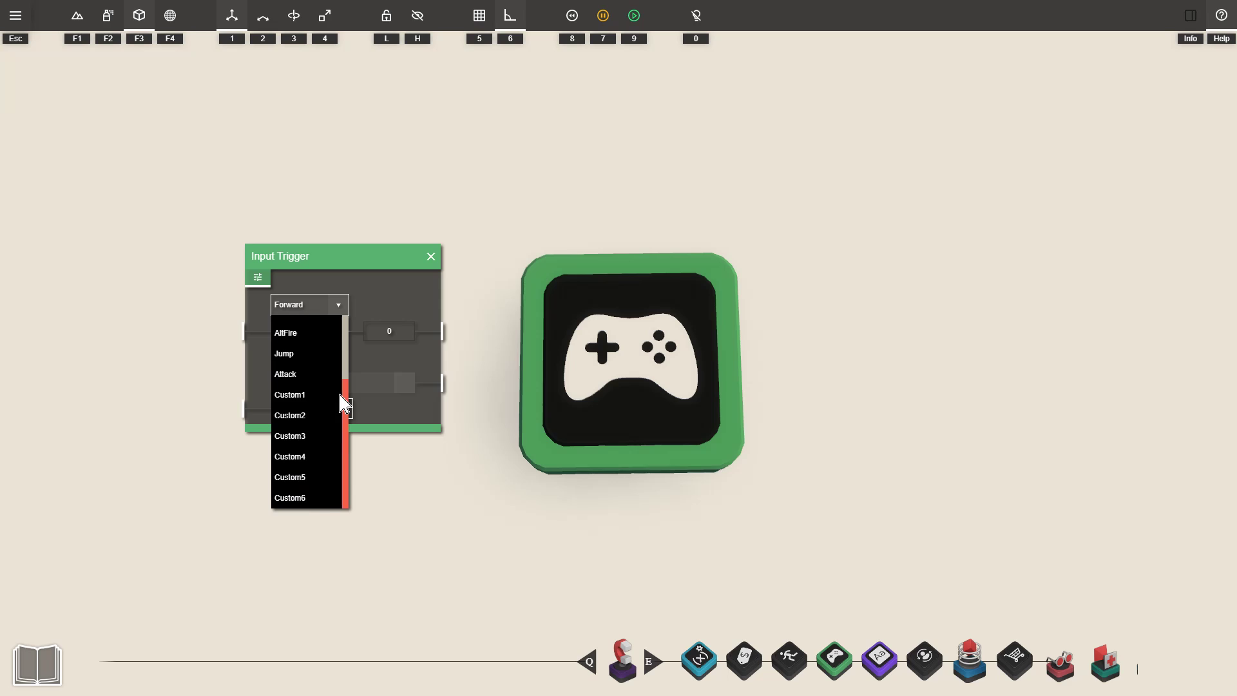
pyautogui.click(308, 399)
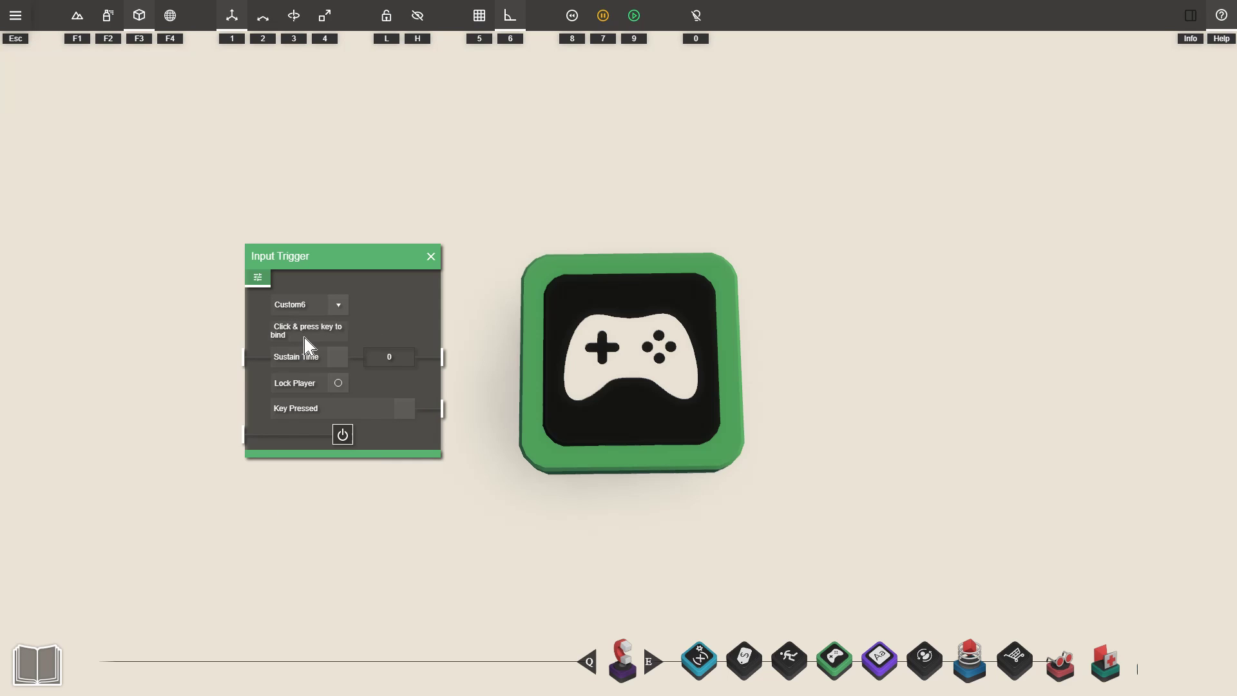
# Bind the Input Trigger's Custom6 input to the J key
pyautogui.click(290, 330)
pyautogui.click(313, 336)
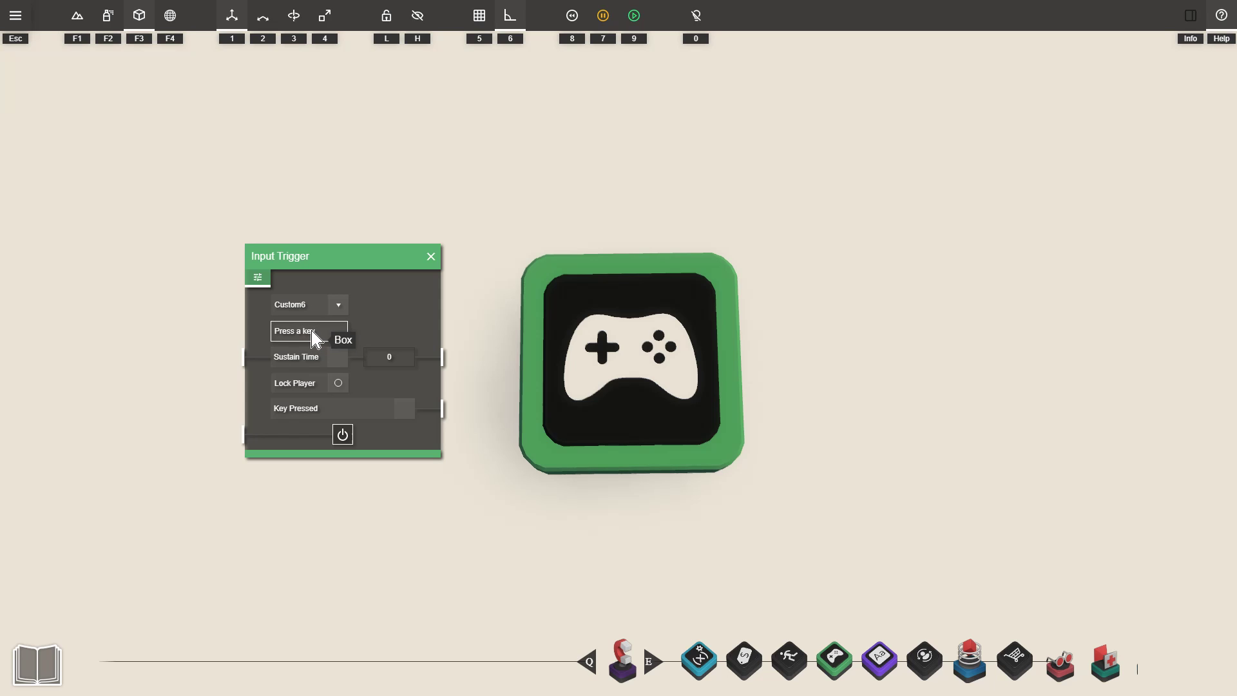
pyautogui.press('j')
pyautogui.moveTo(319, 263); pyautogui.dragTo(294, 181)
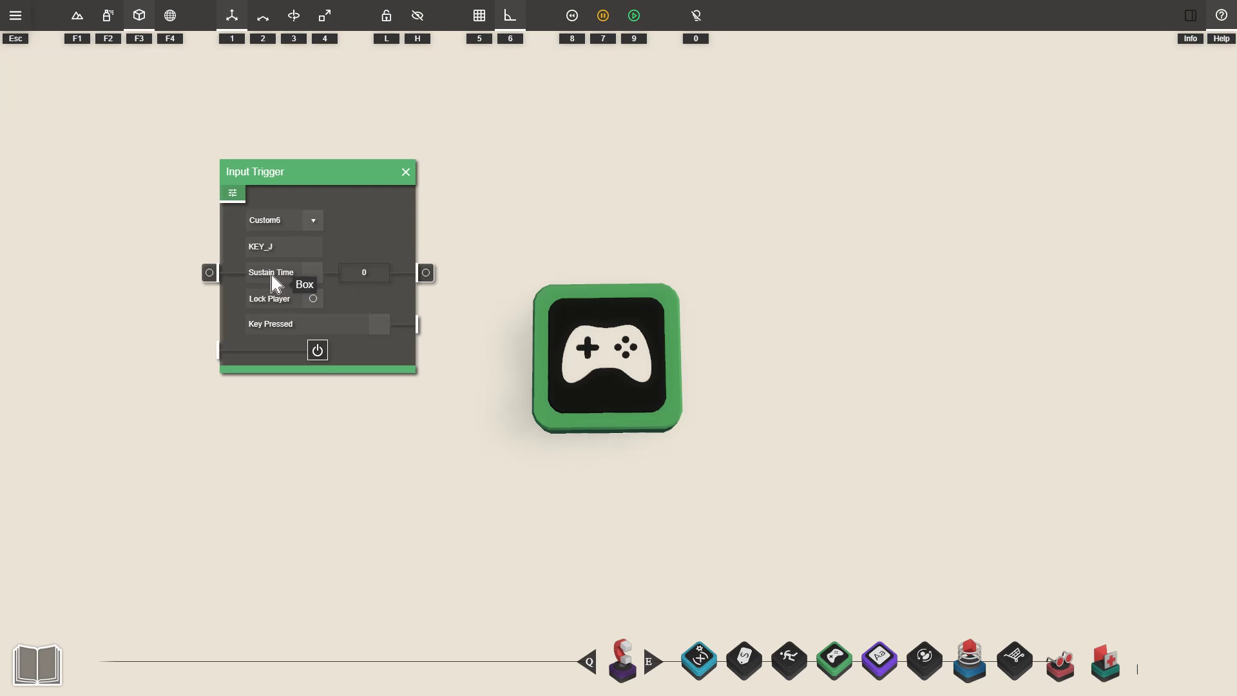
pyautogui.click(360, 272)
pyautogui.press('Return')
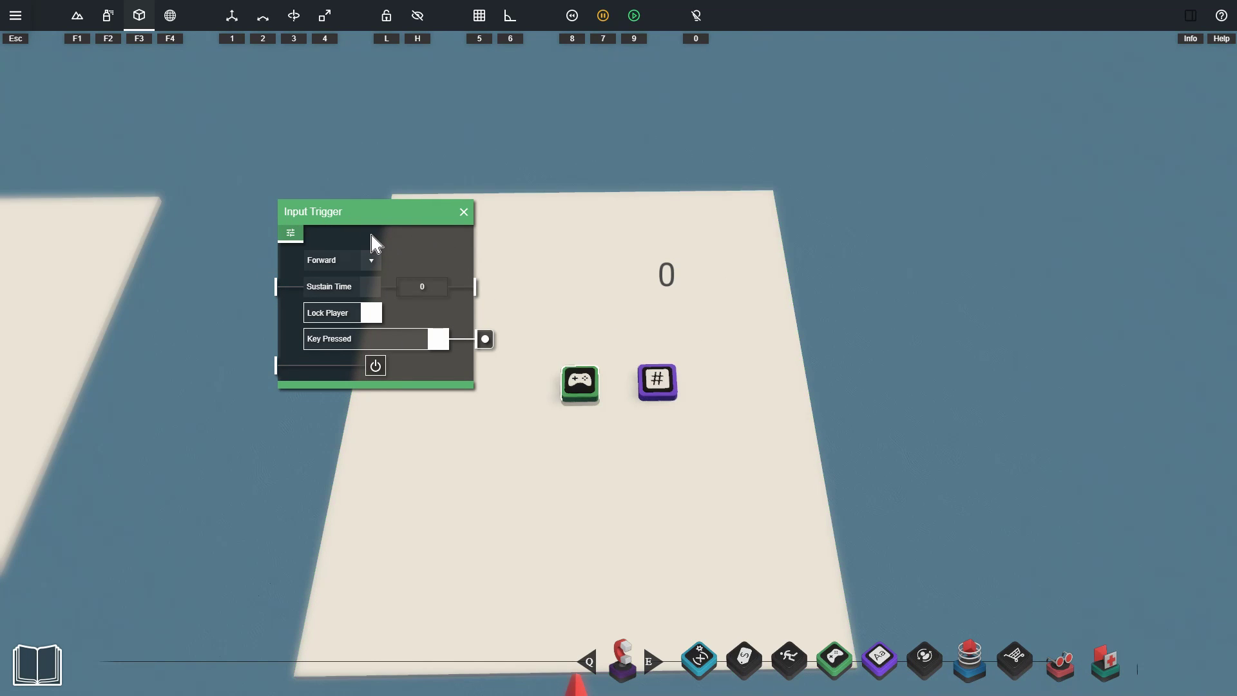
# Playtest the level and try moving the character in several directions with the Input Trigger's Lock Player option on
pyautogui.press('9')
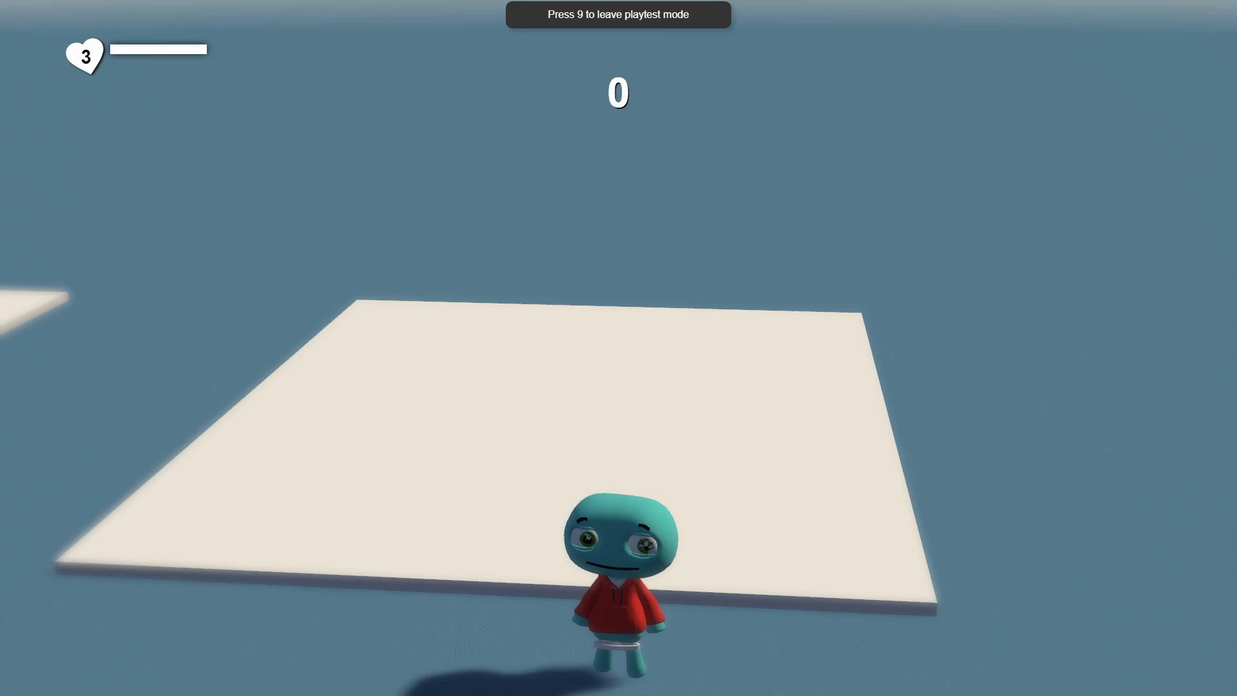
pyautogui.press('d')
pyautogui.press('a')
pyautogui.press('s')
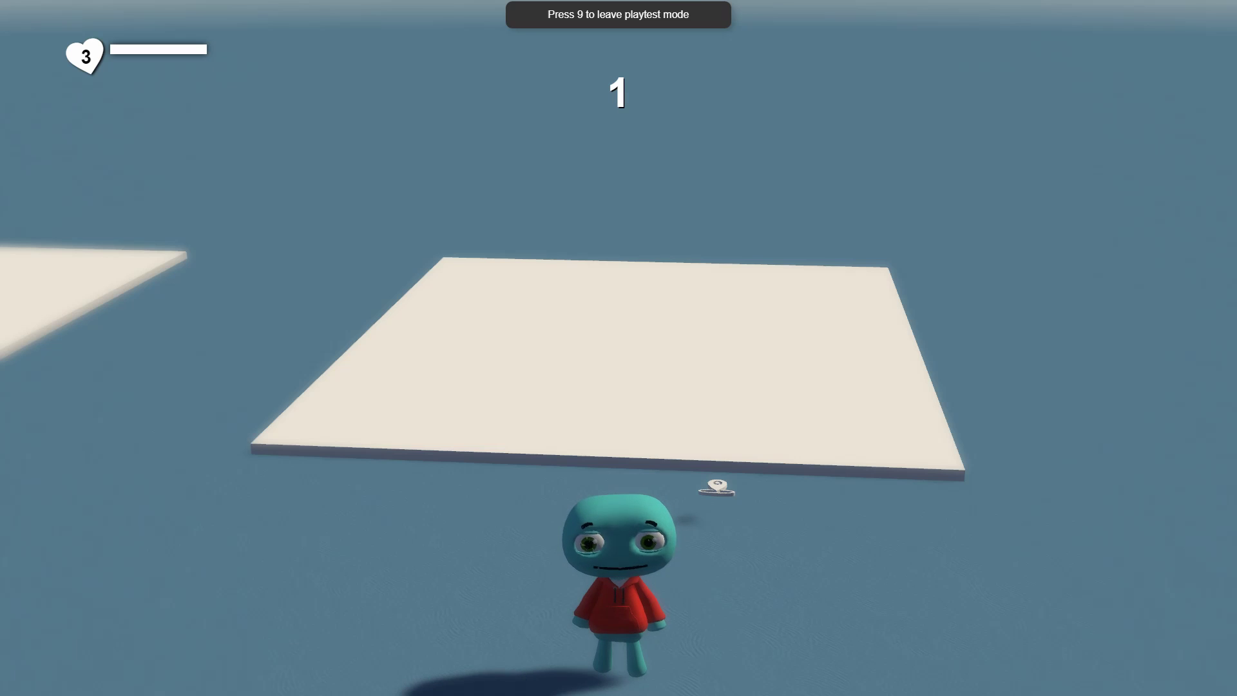
pyautogui.press('9')
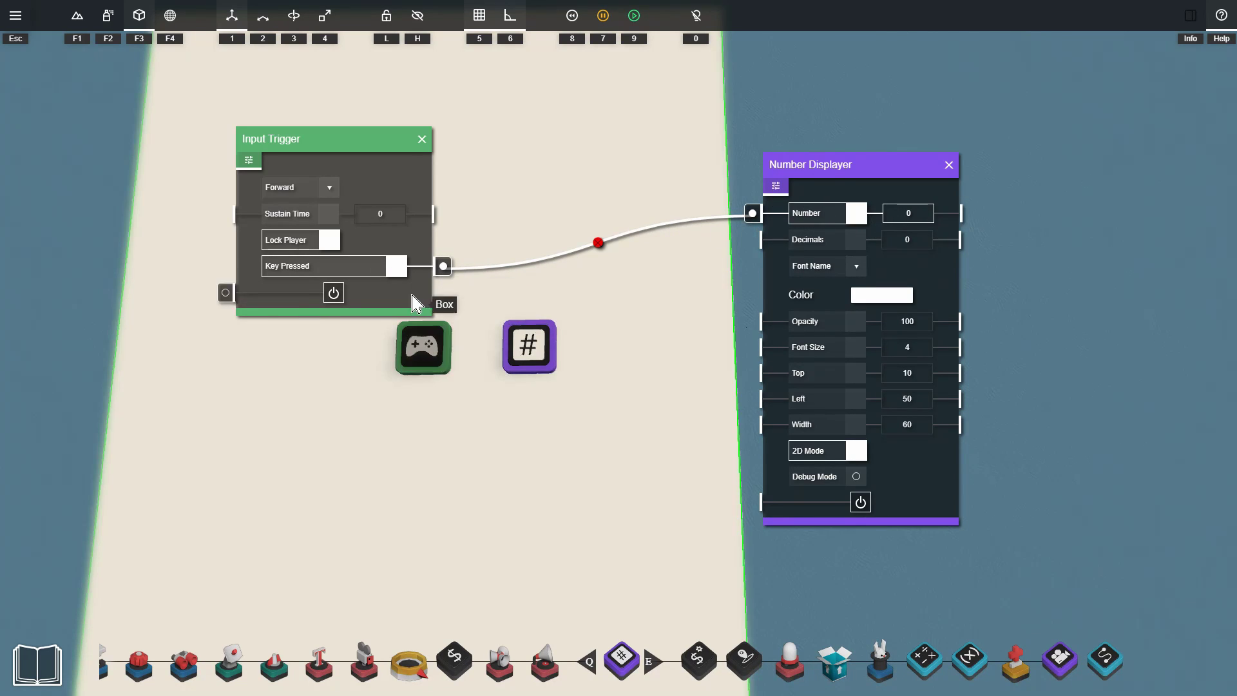
# Turn off Lock Player on the Forward Input Trigger and playtest it by walking the character forward
pyautogui.moveTo(444, 266); pyautogui.dragTo(758, 430)
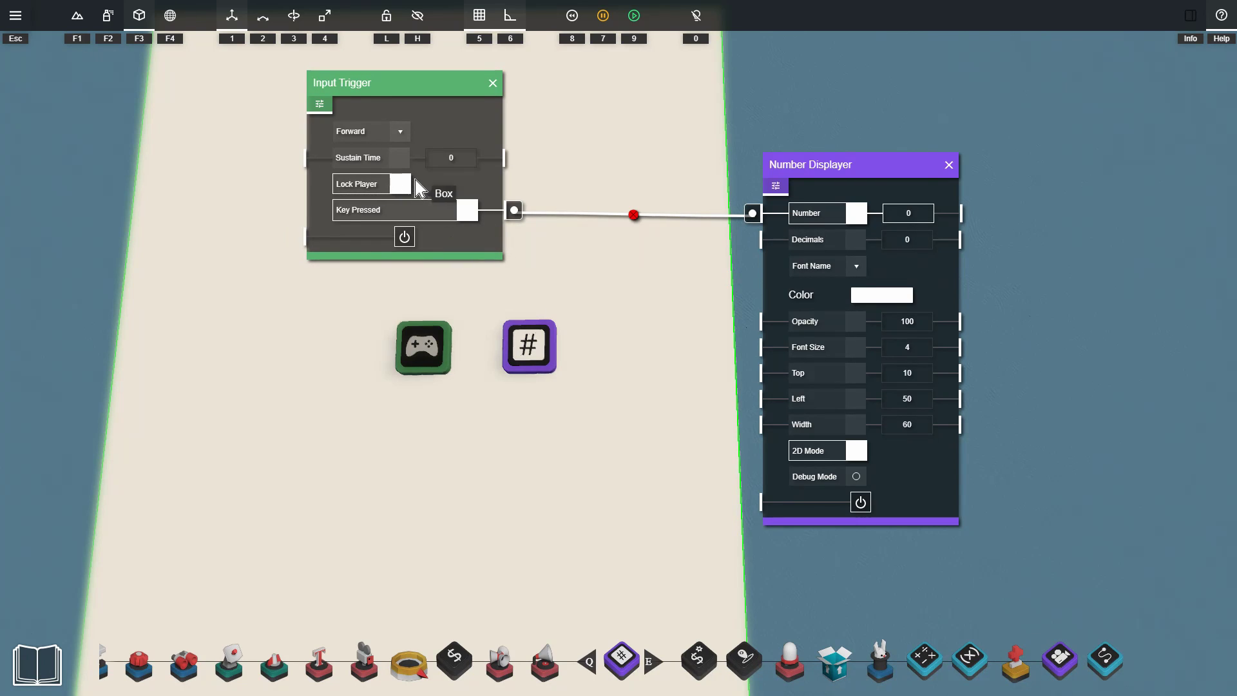
pyautogui.click(435, 210)
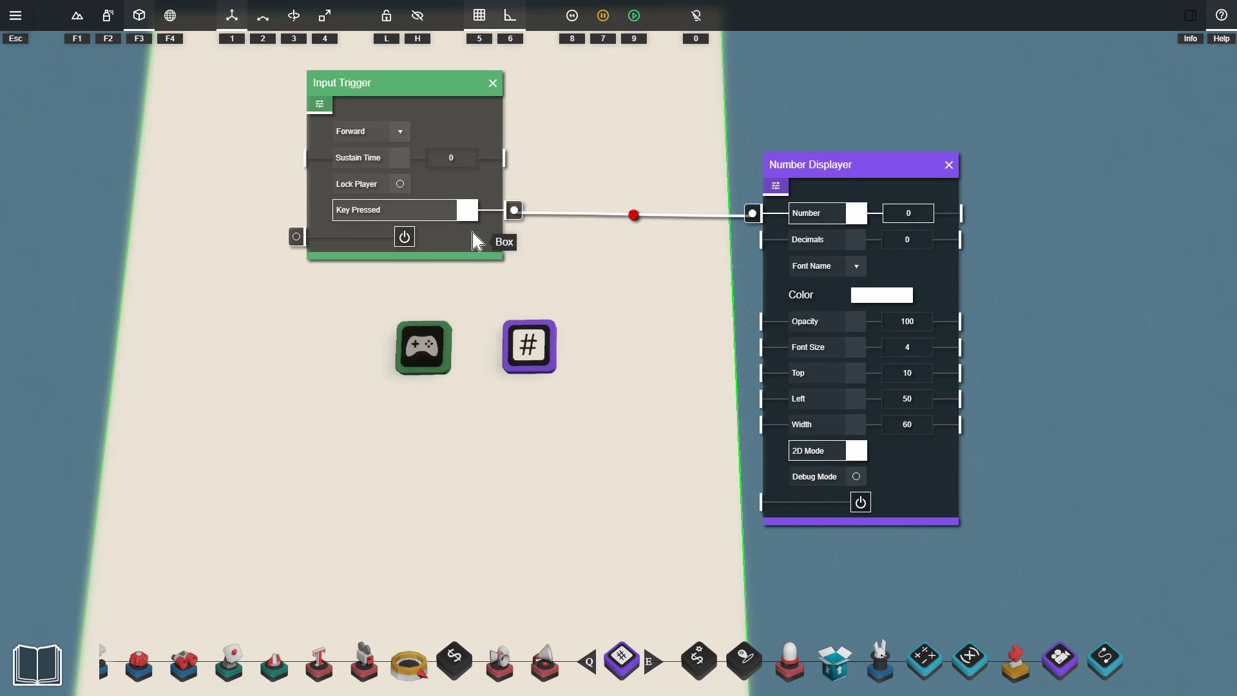
pyautogui.press('9')
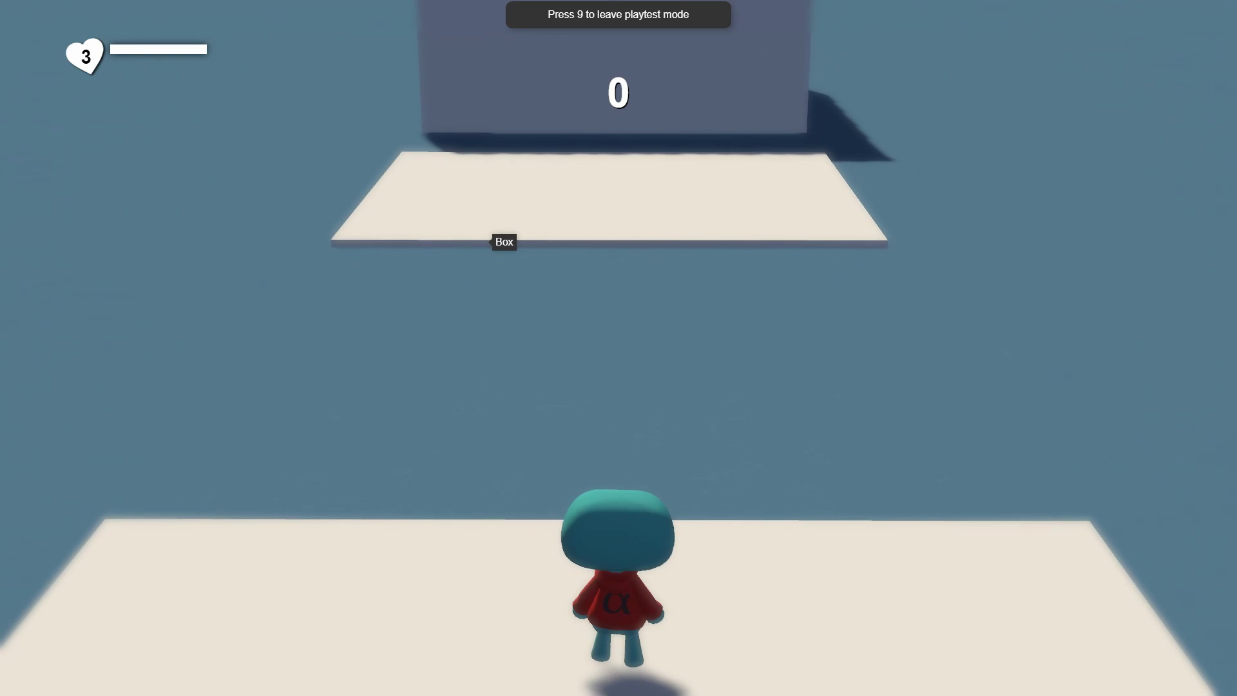
pyautogui.press('w')
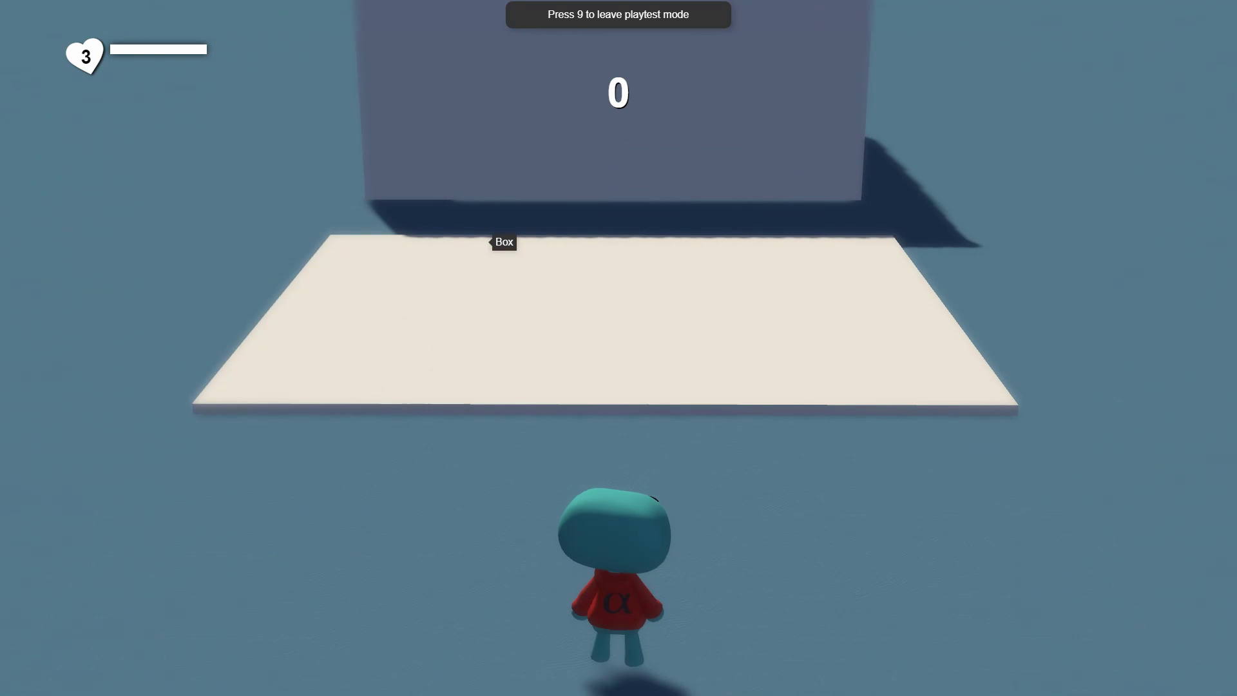
pyautogui.press('w')
pyautogui.press('w')
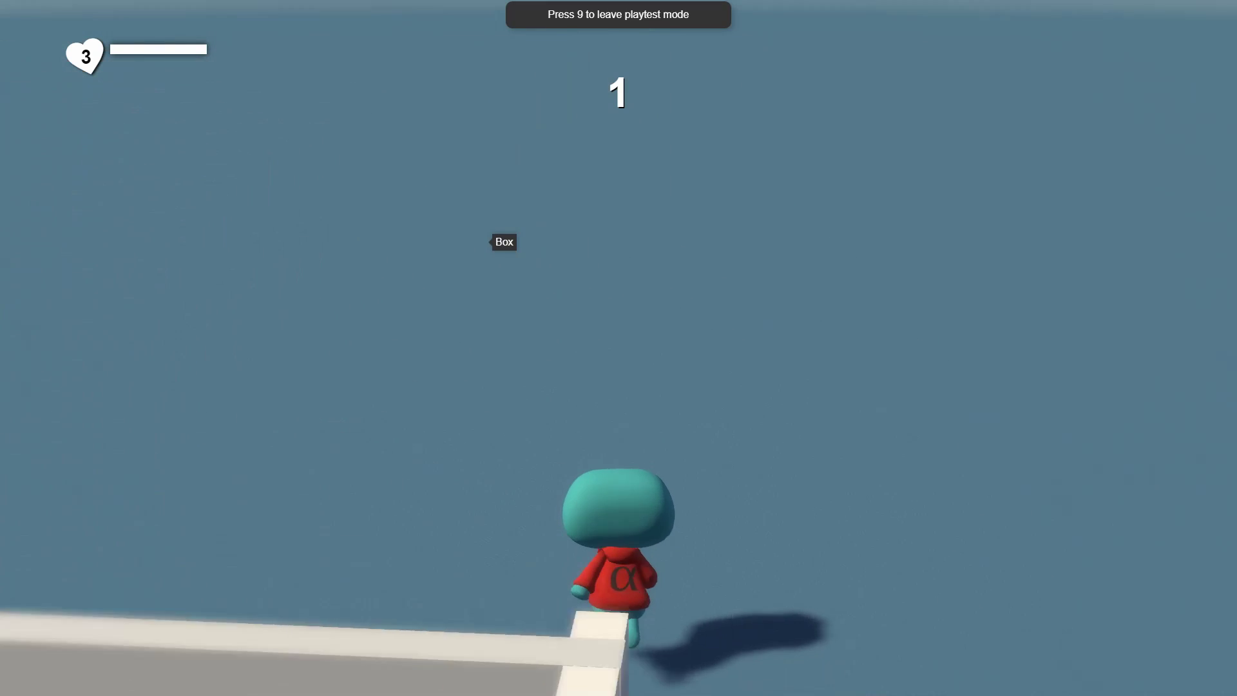
pyautogui.press('w')
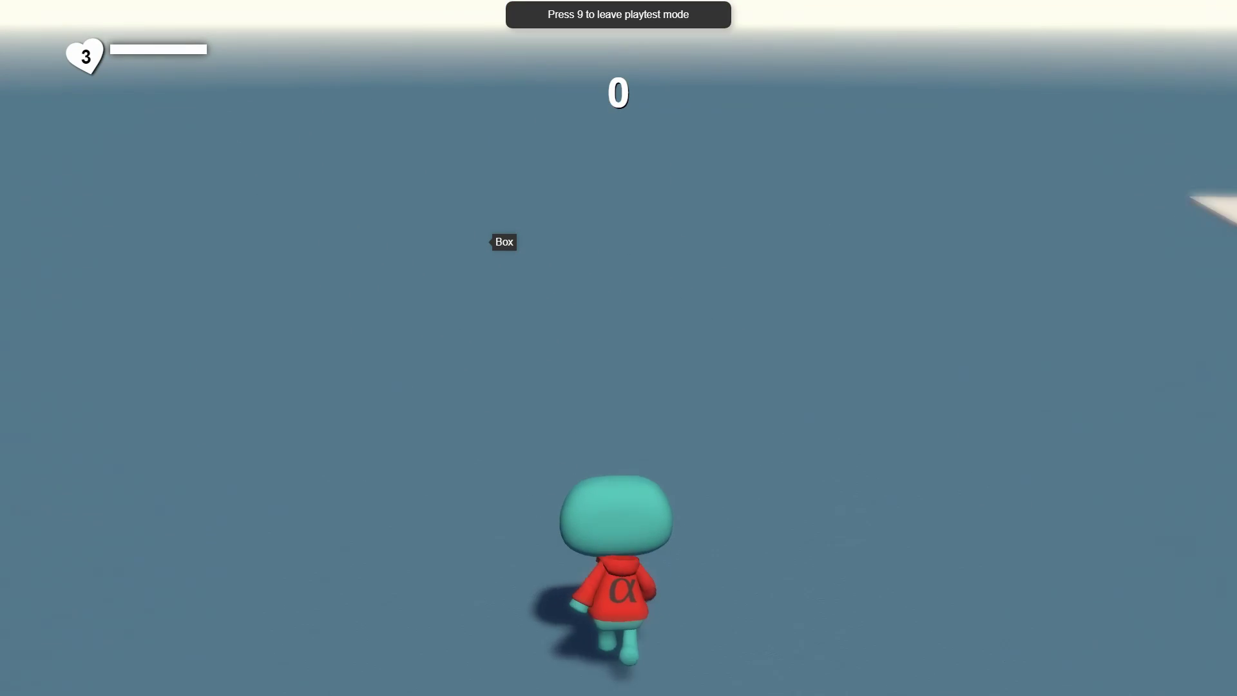
pyautogui.press('w')
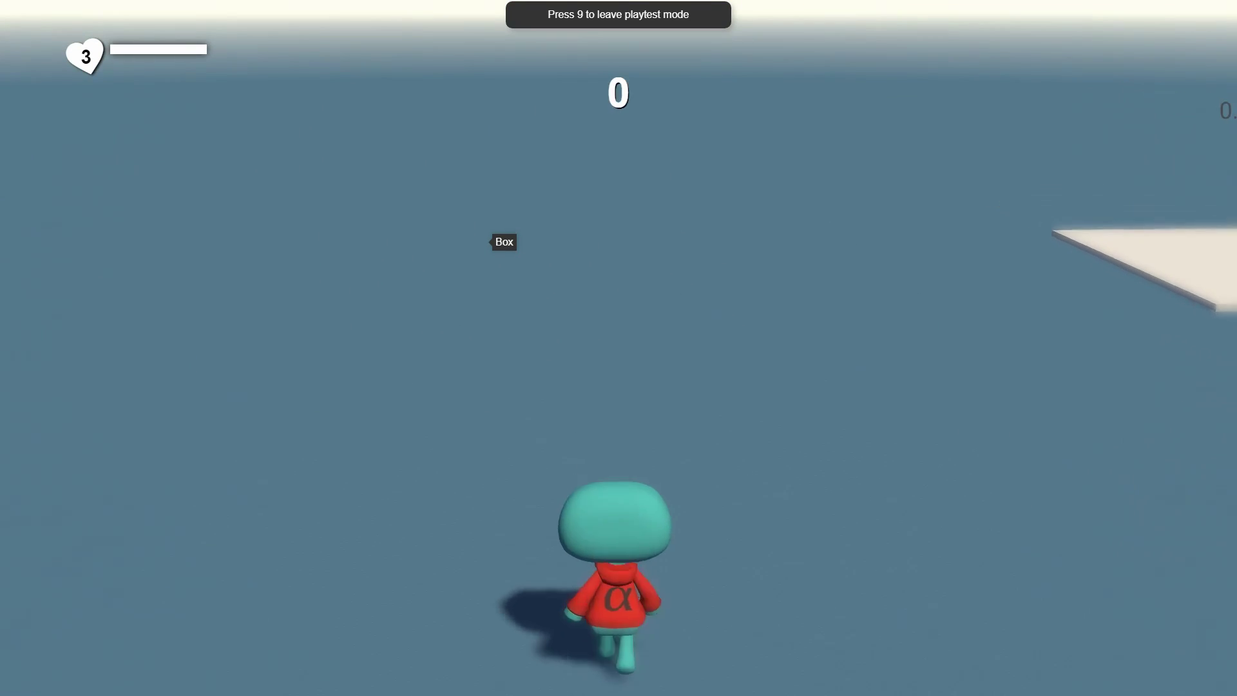
pyautogui.press('9')
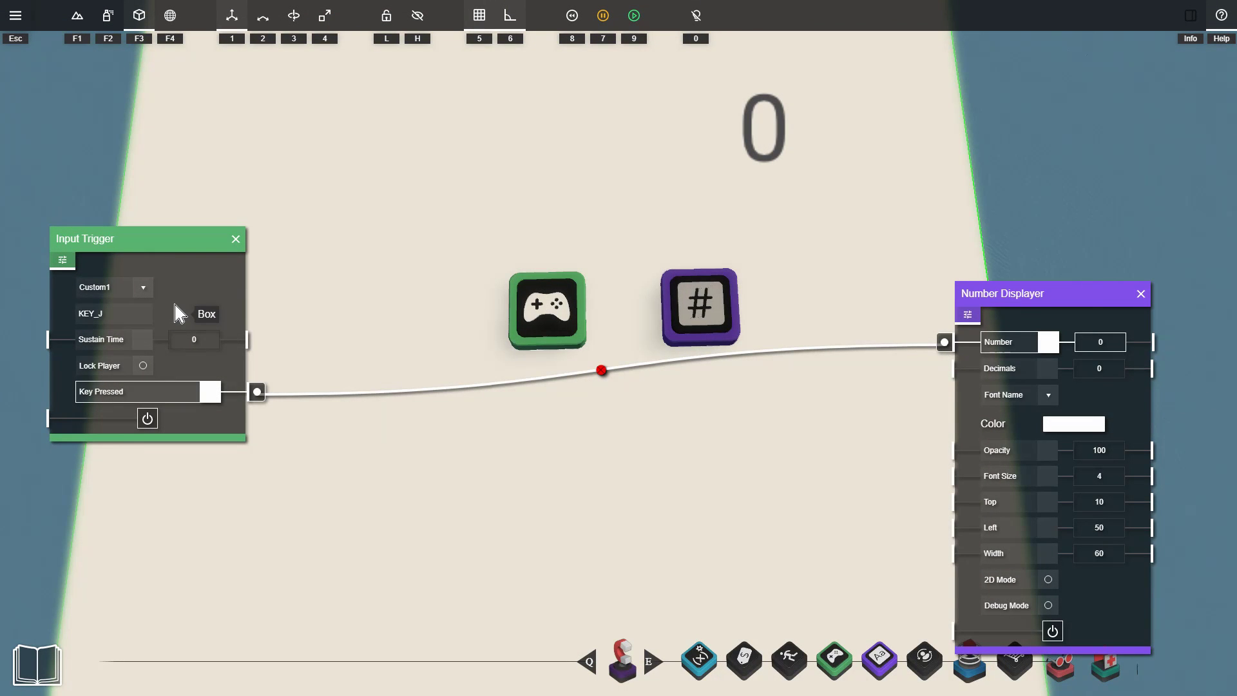
# Test the Custom1 Input Trigger linked to the Number Displayer by firing its bound J input repeatedly
pyautogui.moveTo(157, 254); pyautogui.dragTo(190, 221)
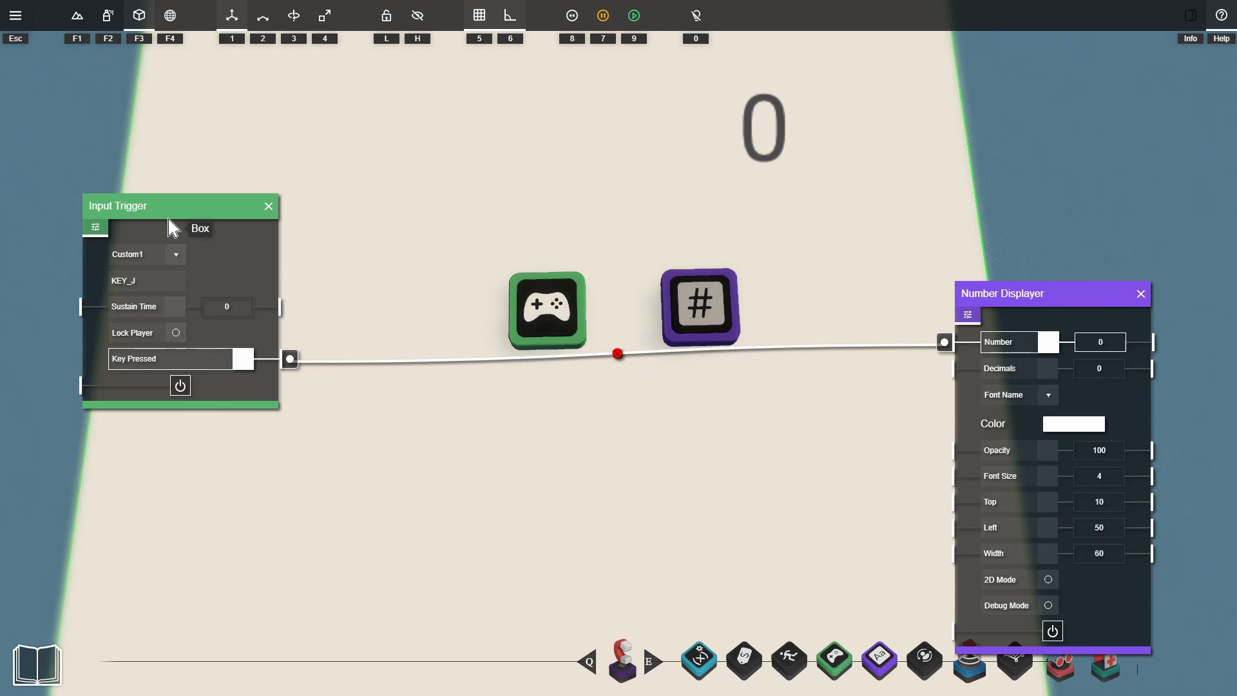
pyautogui.press('j')
pyautogui.press('j')
pyautogui.press('j')
pyautogui.press('j')
pyautogui.press('j')
# Set the Custom1 Input Trigger's Sustain Time to 5 and test it with the bound J input
pyautogui.click(206, 307)
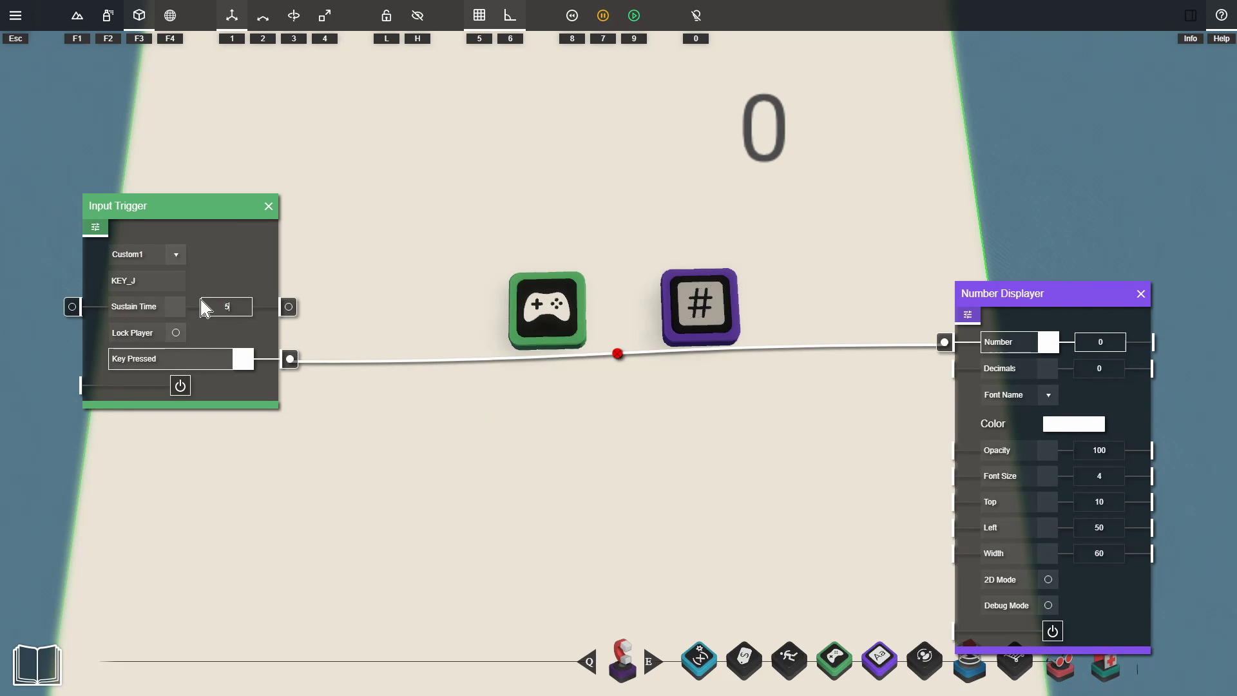
pyautogui.write('5')
pyautogui.press('Return')
pyautogui.press('j')
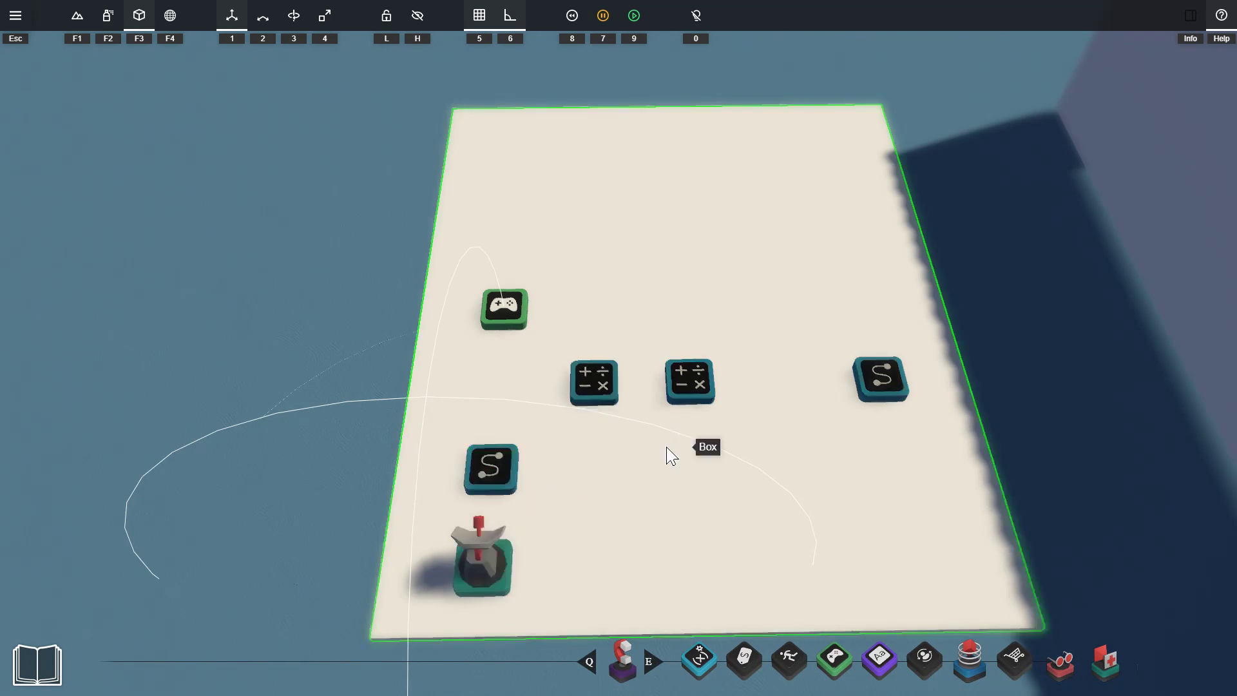
# Open the settings of the Jump Input Trigger and the Signal Converter near the catapult-like gadget, placing both beside the platform
pyautogui.click(504, 309)
pyautogui.moveTo(488, 274); pyautogui.dragTo(284, 237)
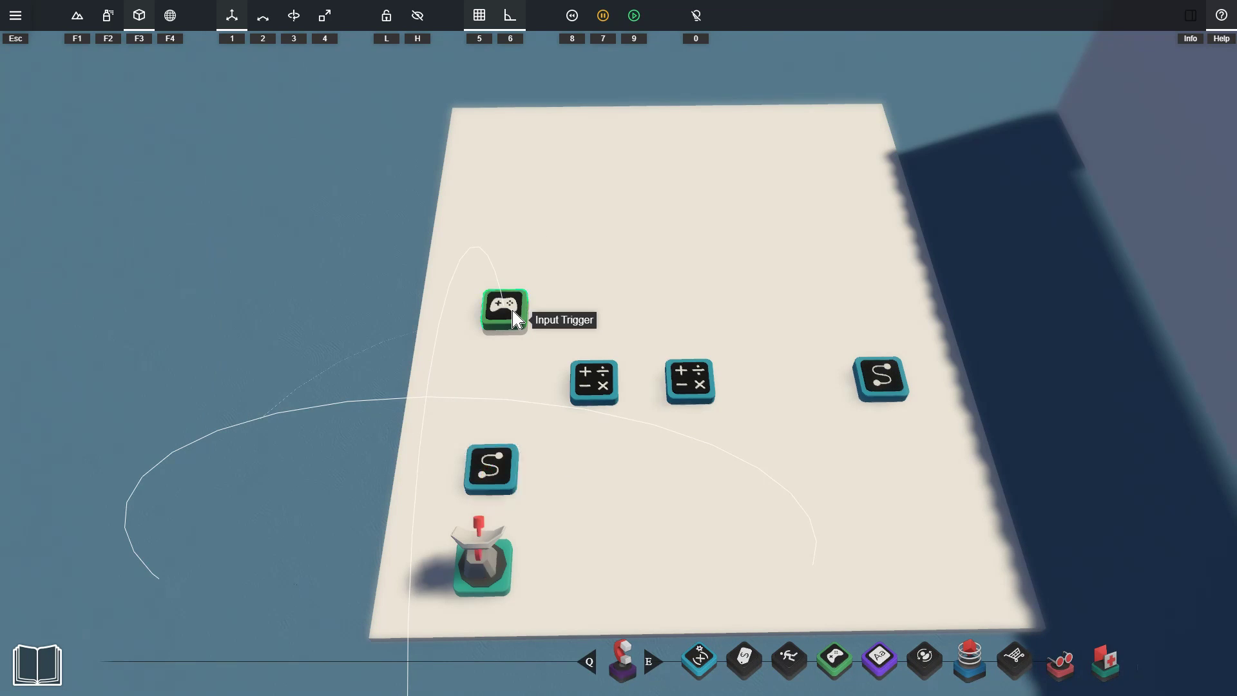
pyautogui.click(511, 318)
pyautogui.moveTo(535, 262); pyautogui.dragTo(167, 126)
pyautogui.click(487, 459)
pyautogui.moveTo(493, 403); pyautogui.dragTo(171, 361)
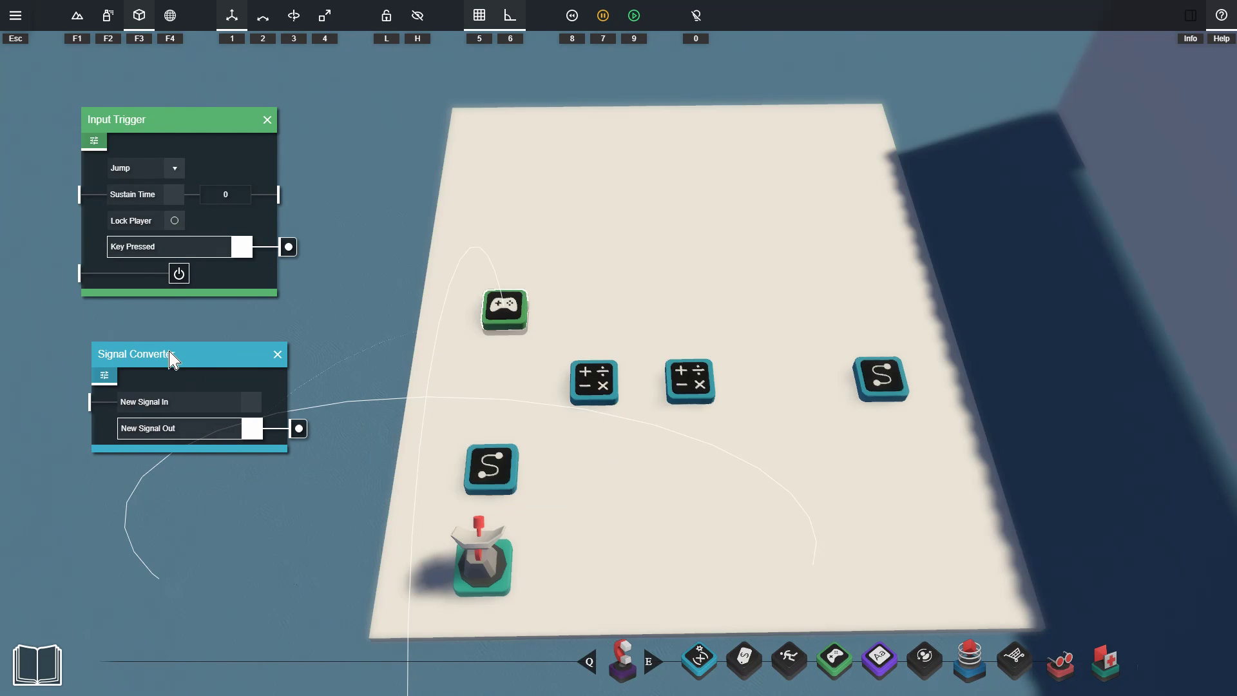
# Open both Calculators' settings beside the Jump trigger chain and set the Eq Calculator's Value B to 2
pyautogui.click(601, 395)
pyautogui.moveTo(628, 332); pyautogui.dragTo(486, 253)
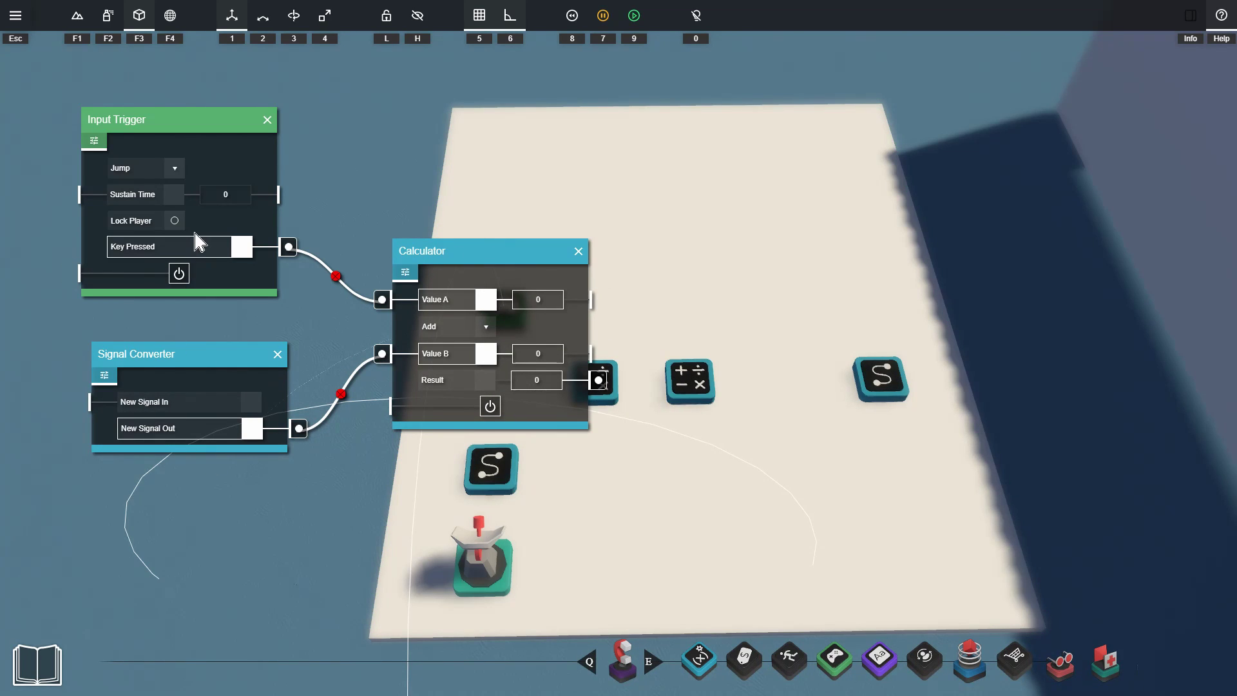
pyautogui.click(685, 381)
pyautogui.moveTo(671, 341); pyautogui.dragTo(792, 346)
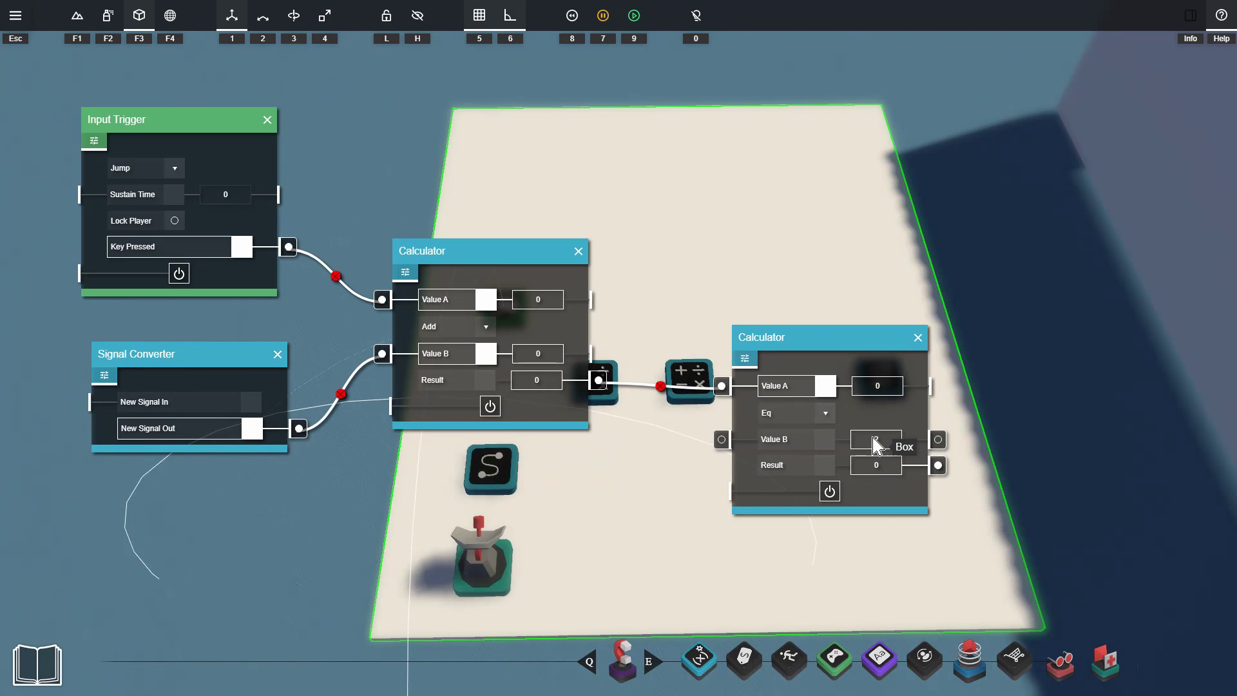
pyautogui.write('2')
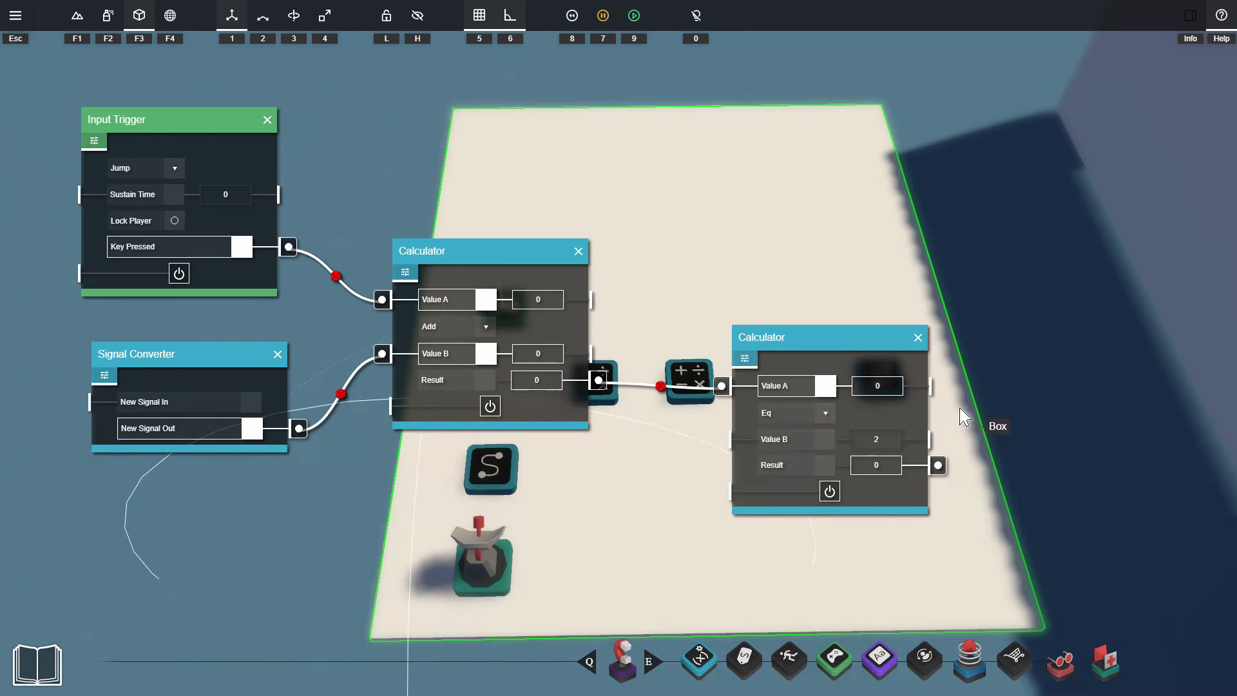
pyautogui.moveTo(837, 340); pyautogui.dragTo(749, 410)
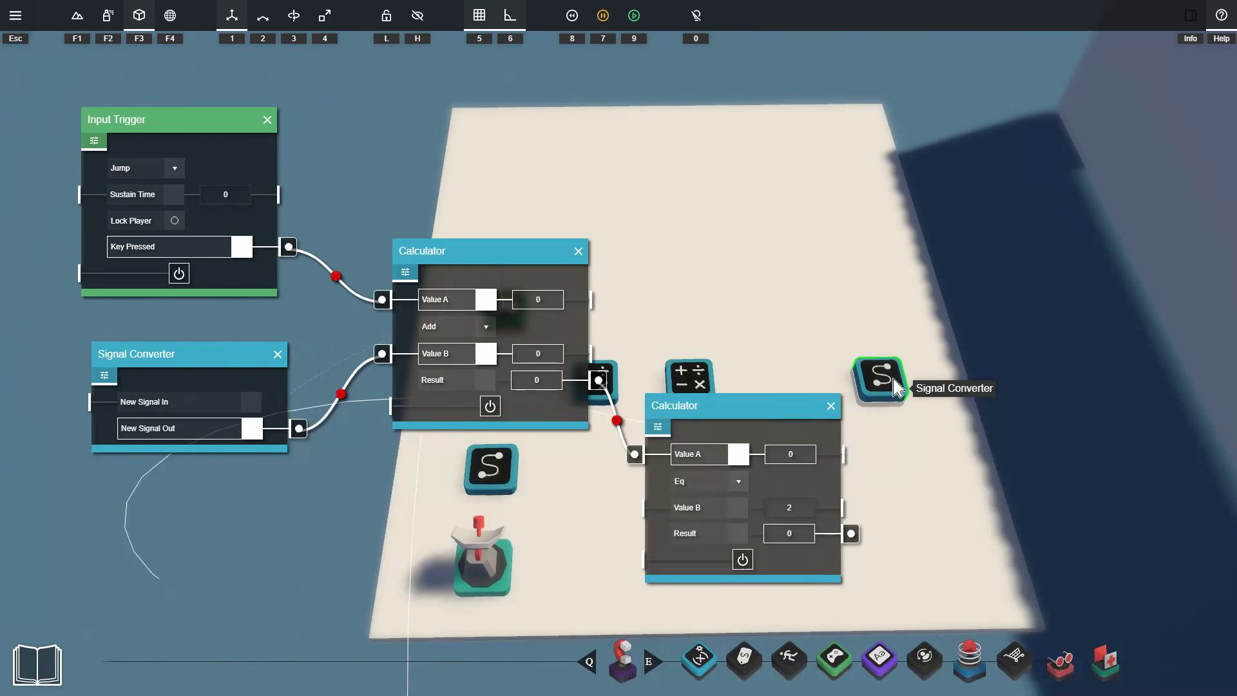
pyautogui.moveTo(734, 410); pyautogui.dragTo(738, 403)
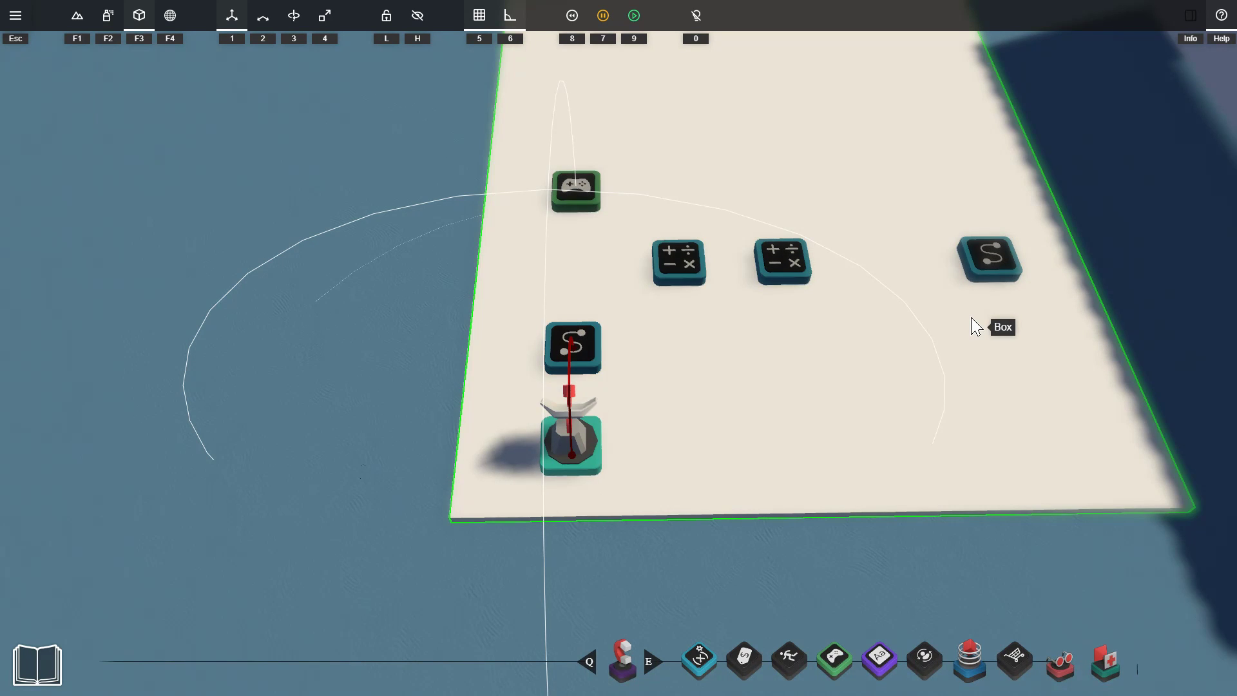
# Playtest the jump-triggered wall by jumping and walking the character forward between the side walls
pyautogui.press('9')
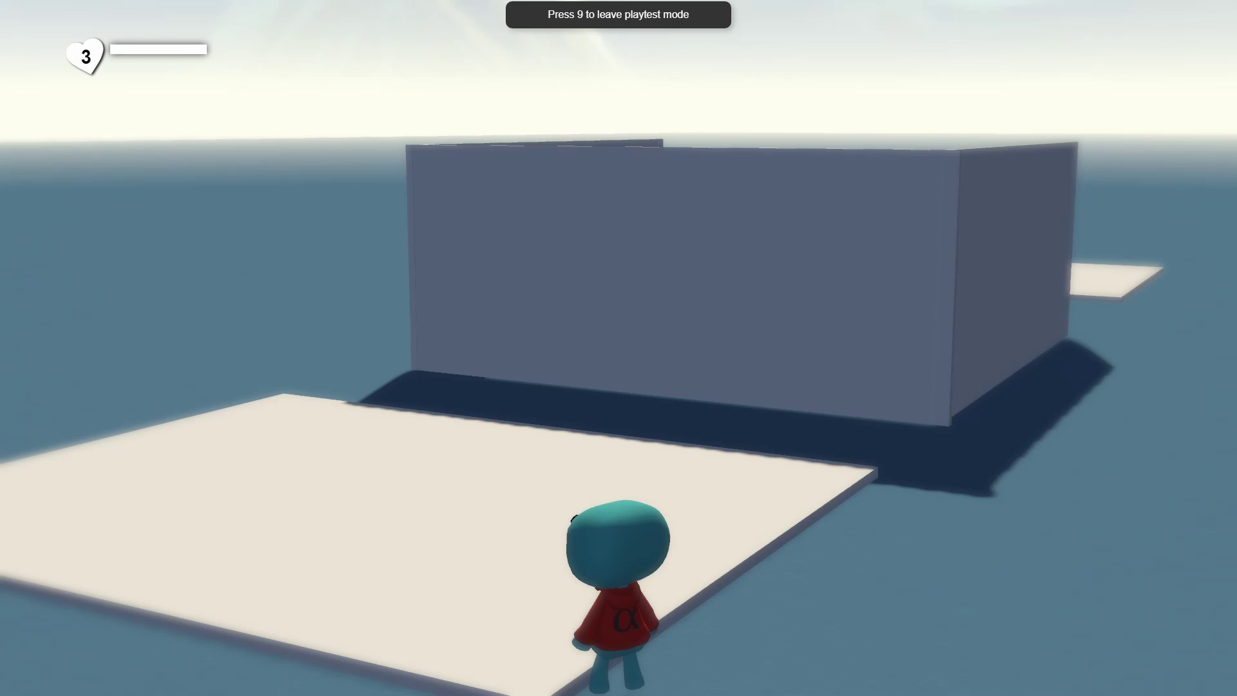
pyautogui.press('space')
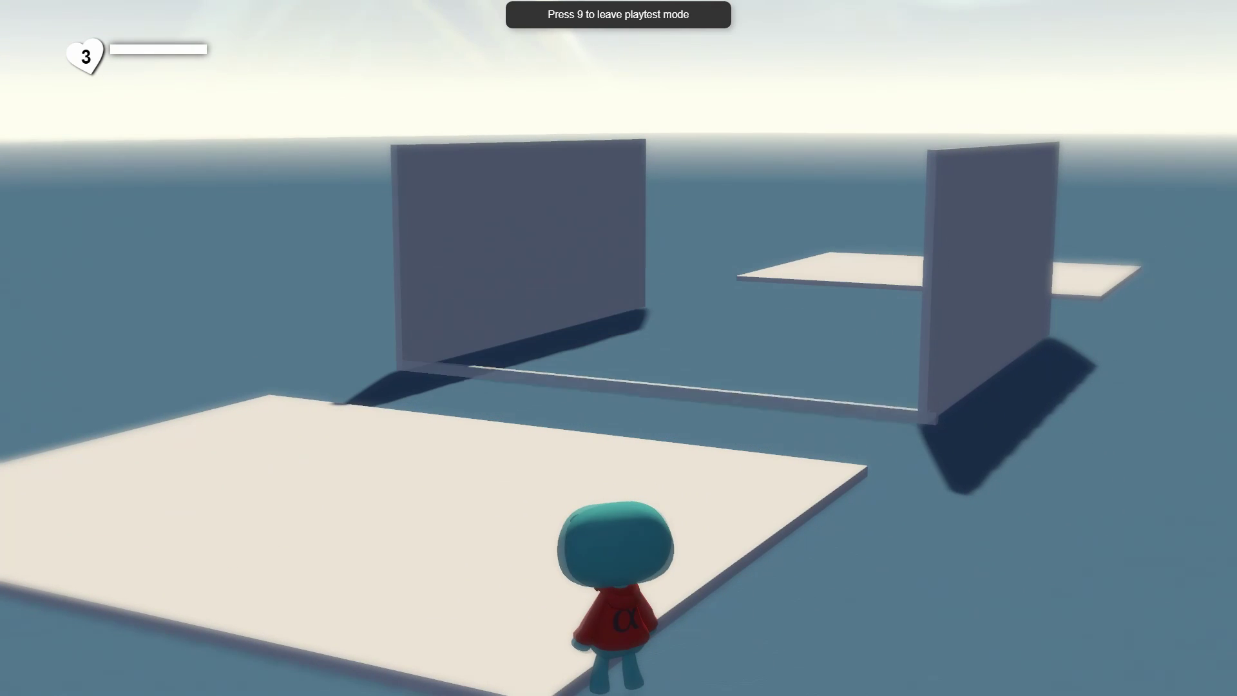
pyautogui.press('w')
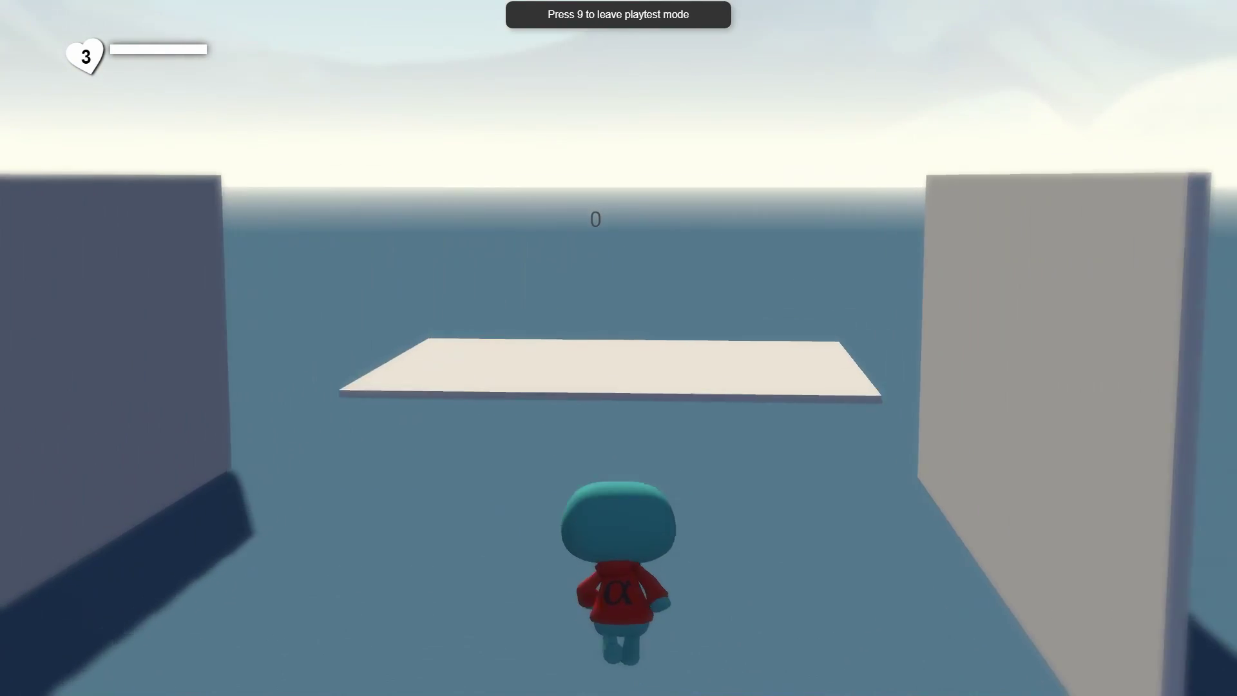
pyautogui.press('w')
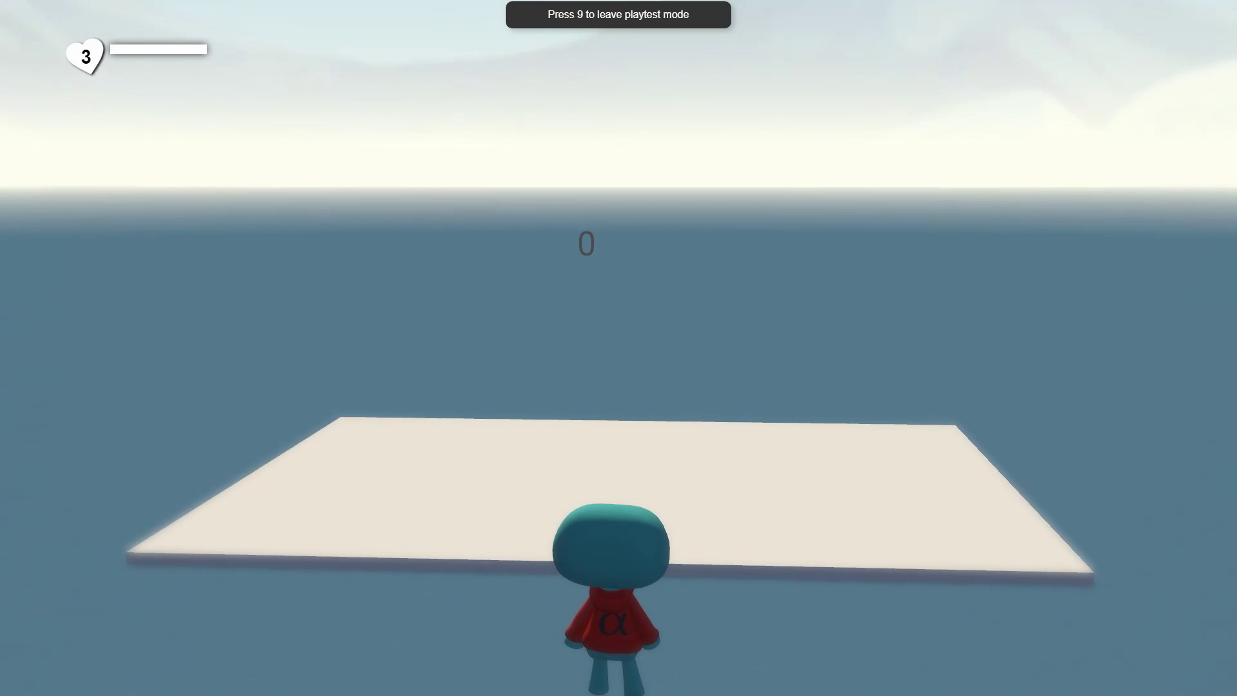
pyautogui.press('9')
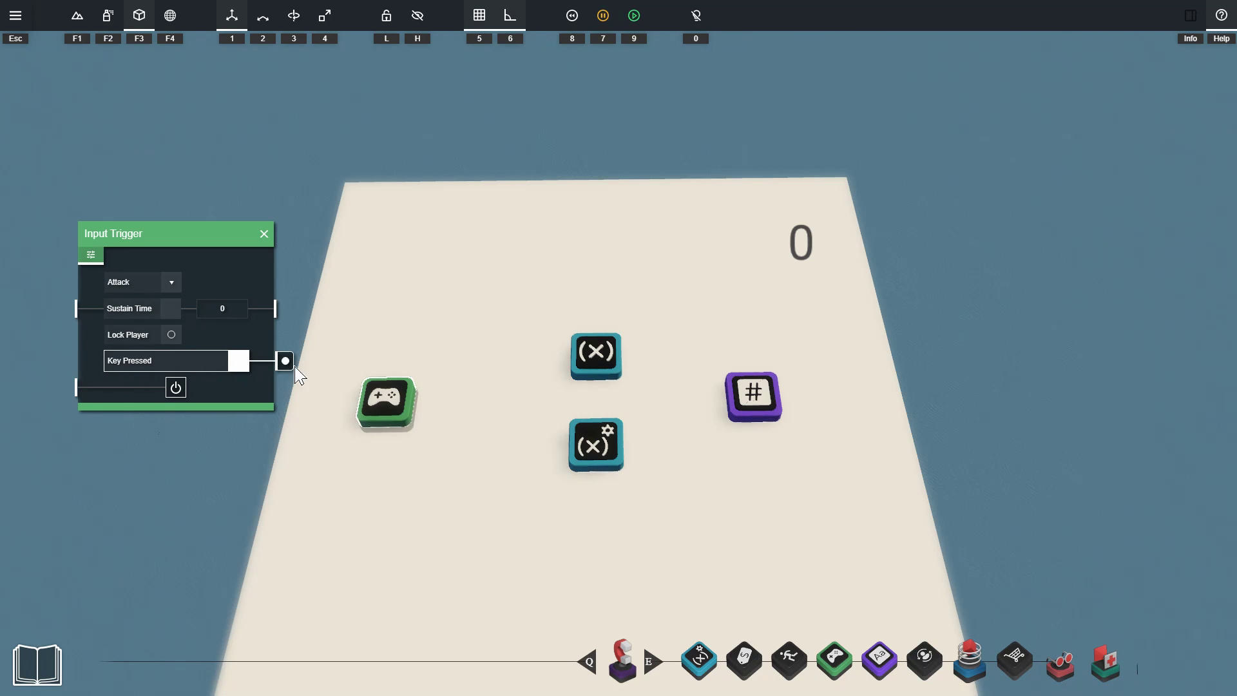
# Open the settings of the Variable Modifier, the Shots fired Variable and the Number Displayer, arranging them beside the Attack Input Trigger
pyautogui.click(594, 436)
pyautogui.moveTo(591, 383); pyautogui.dragTo(408, 161)
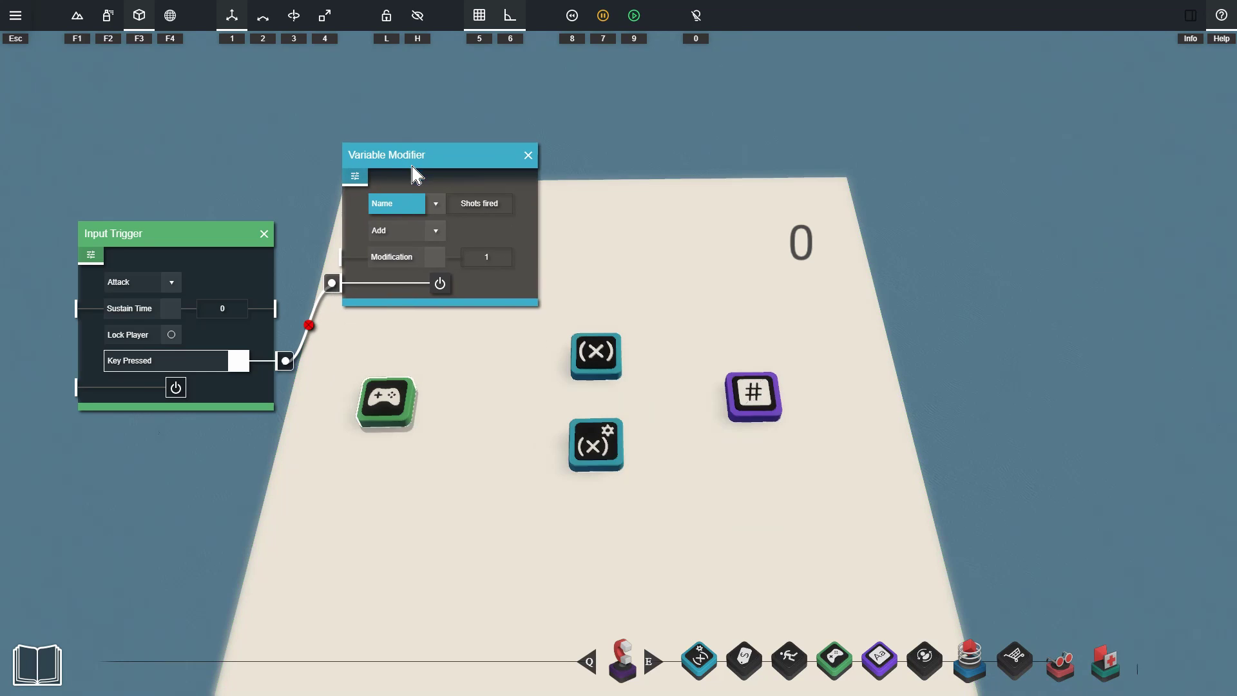
pyautogui.click(596, 355)
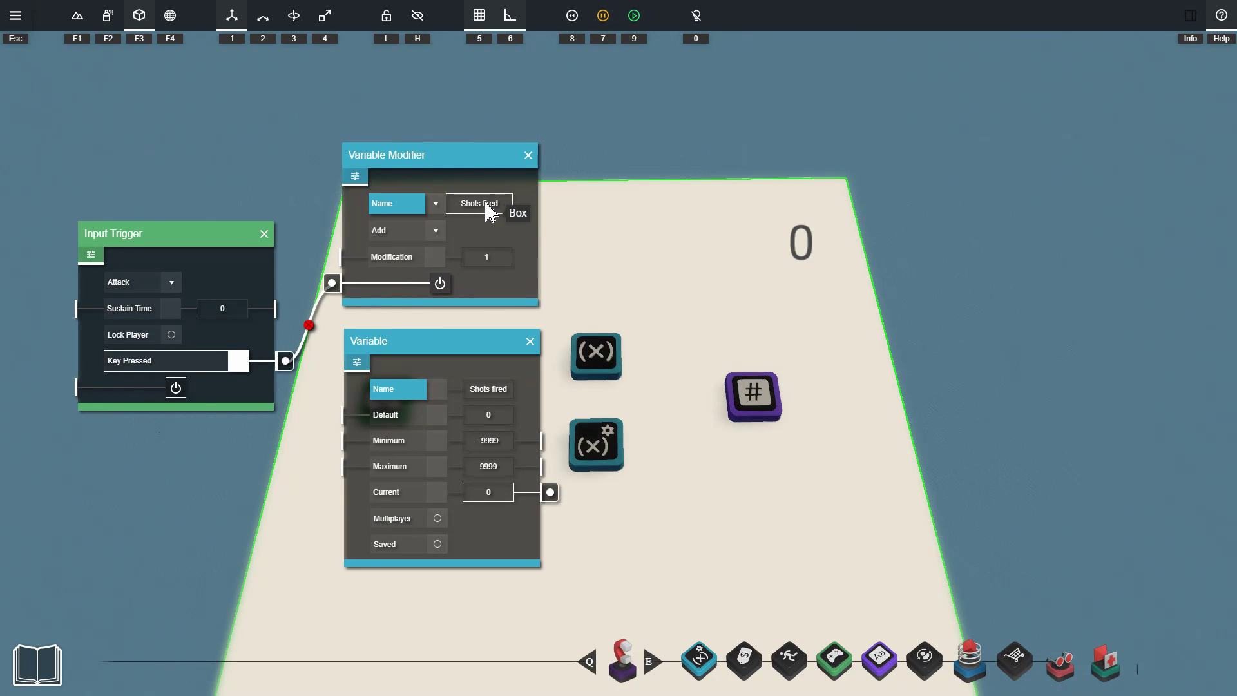
pyautogui.click(754, 394)
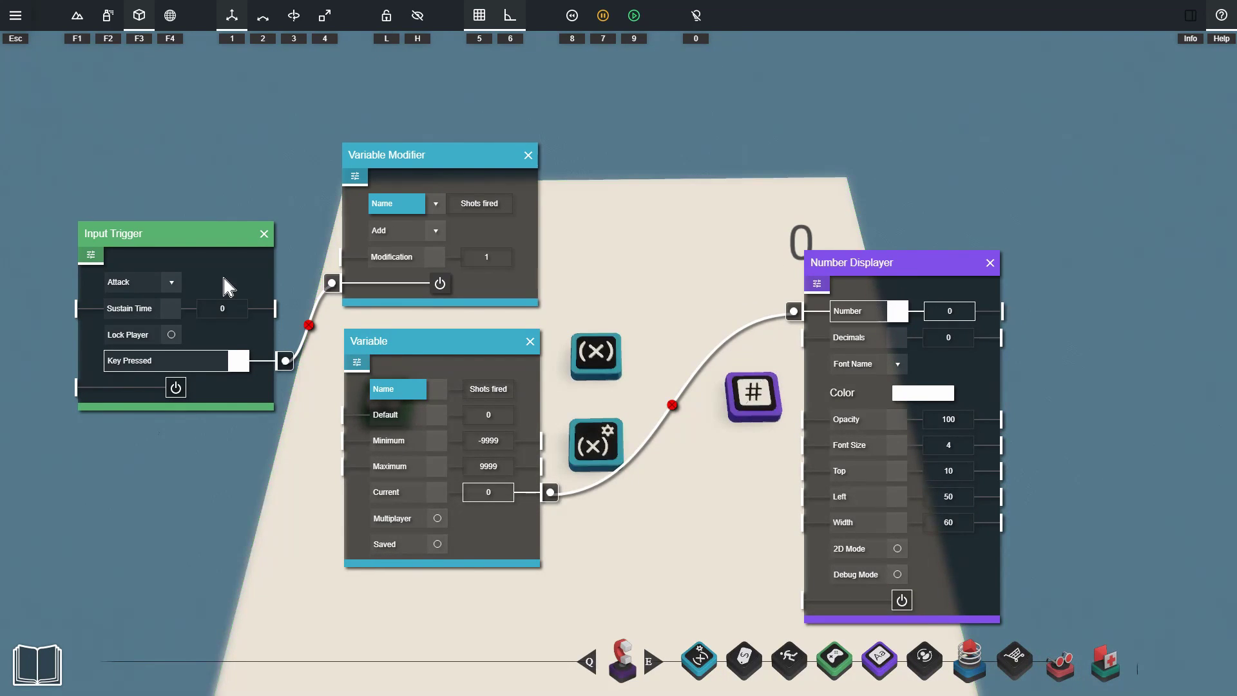
# Switch the Input Trigger's key to Custom1 and test the Shots fired counter with repeated J inputs
pyautogui.click(167, 284)
pyautogui.scroll(-3, 155, 361)
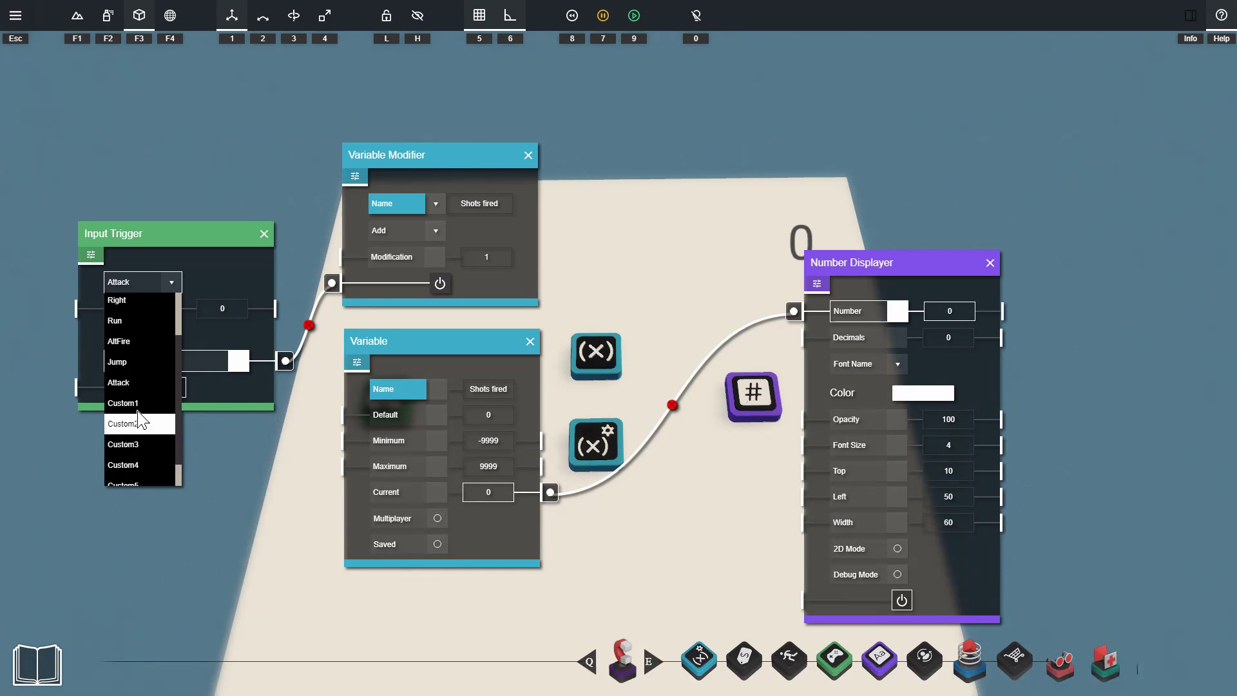
pyautogui.click(141, 405)
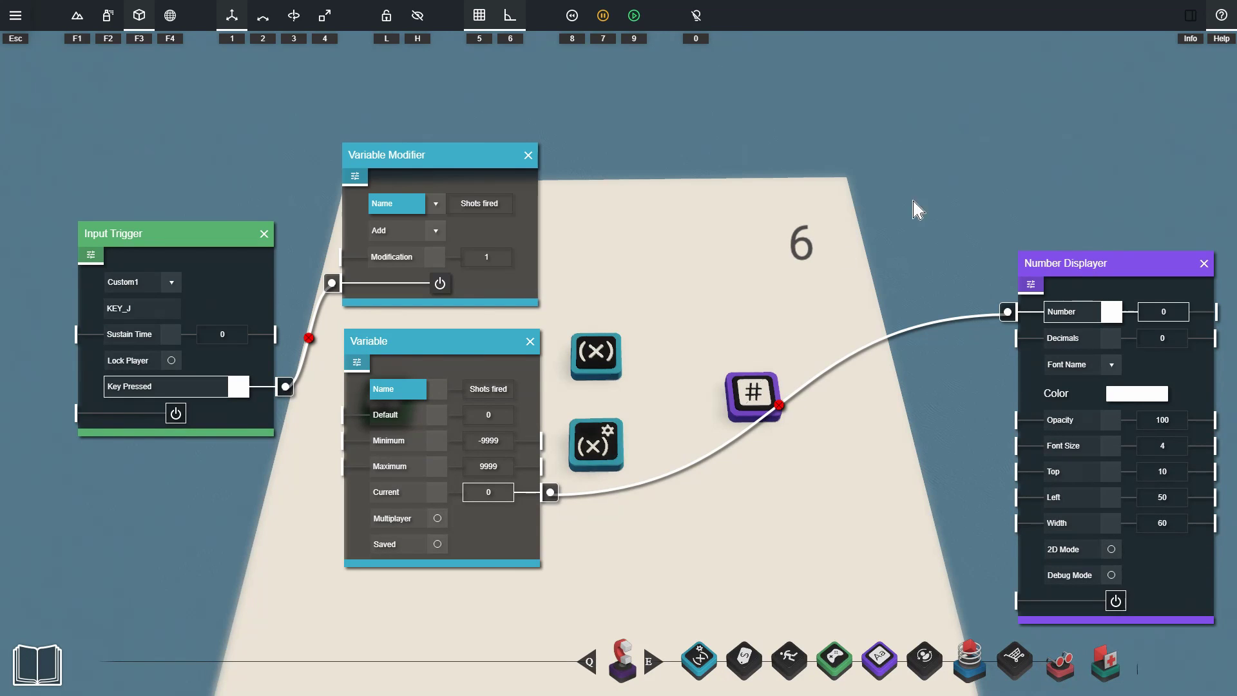
pyautogui.press('j')
pyautogui.press('j')
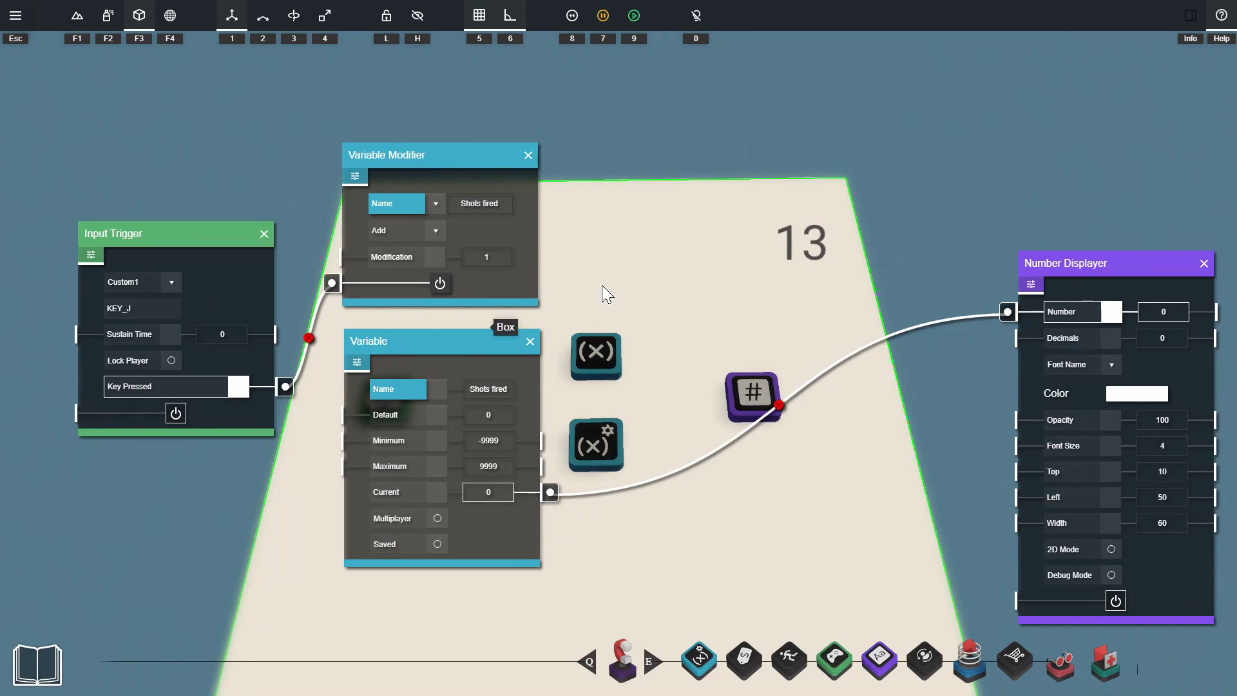
pyautogui.press('j')
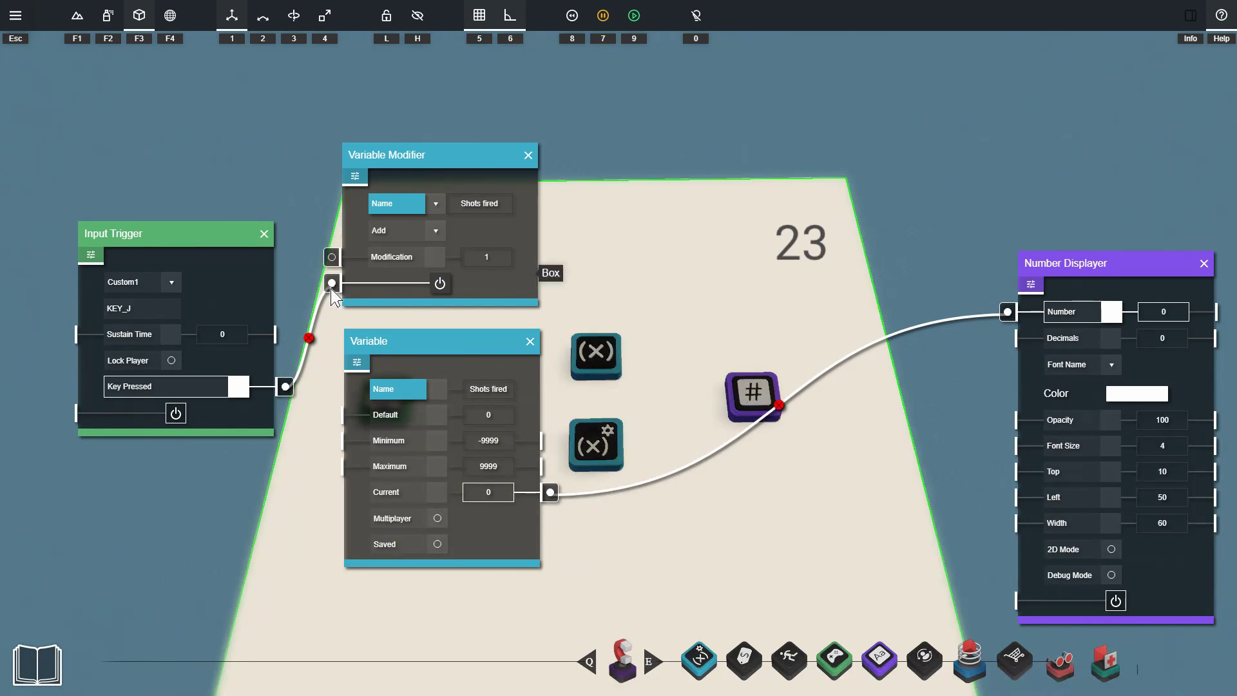
# Set the Input Trigger's key back to Attack and playtest the Shots fired counter setup
pyautogui.click(150, 285)
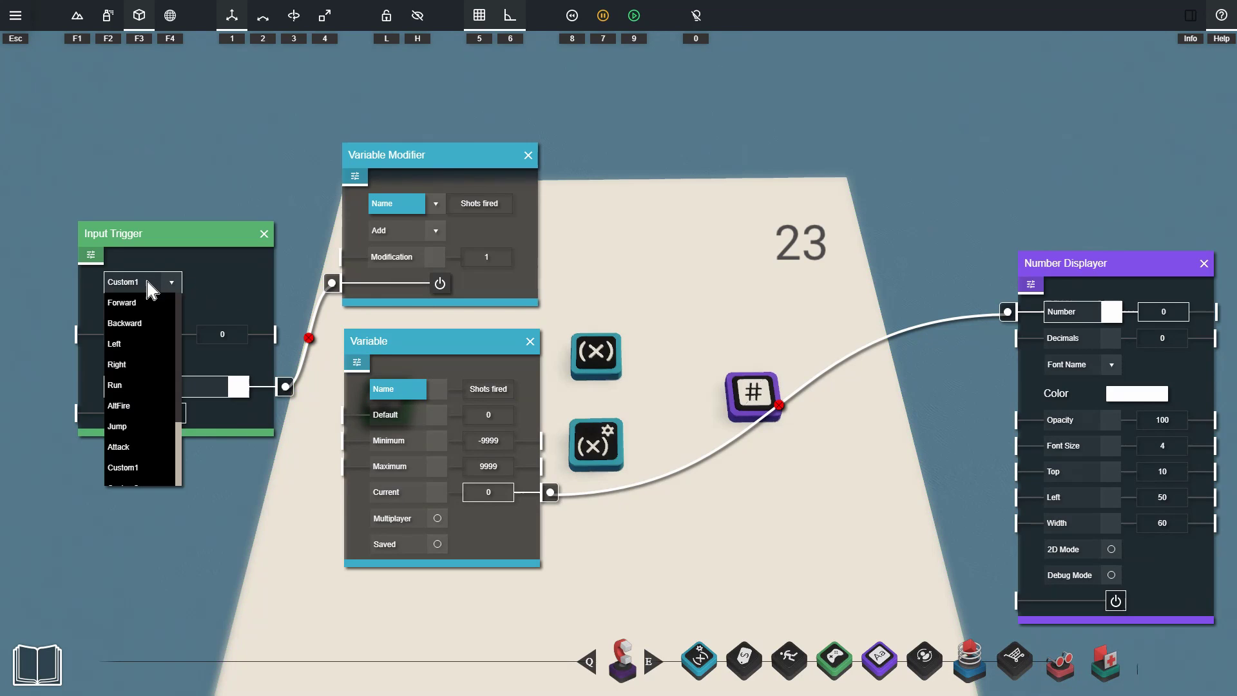
pyautogui.click(129, 447)
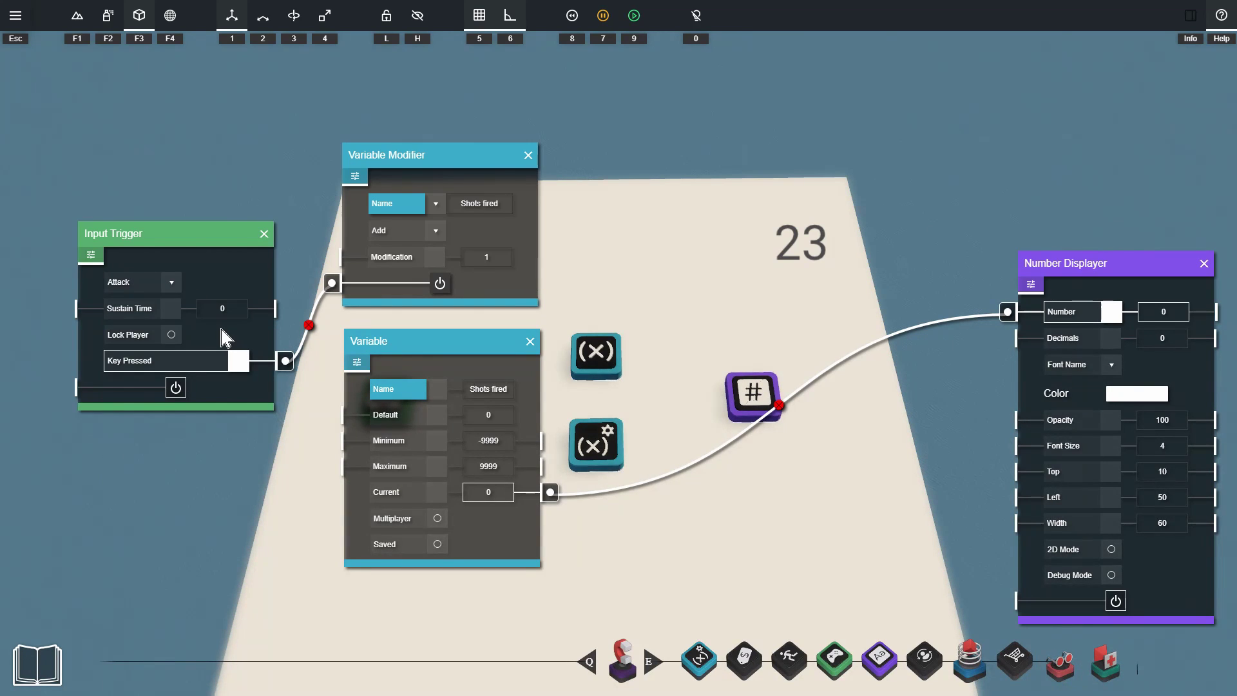
pyautogui.press('9')
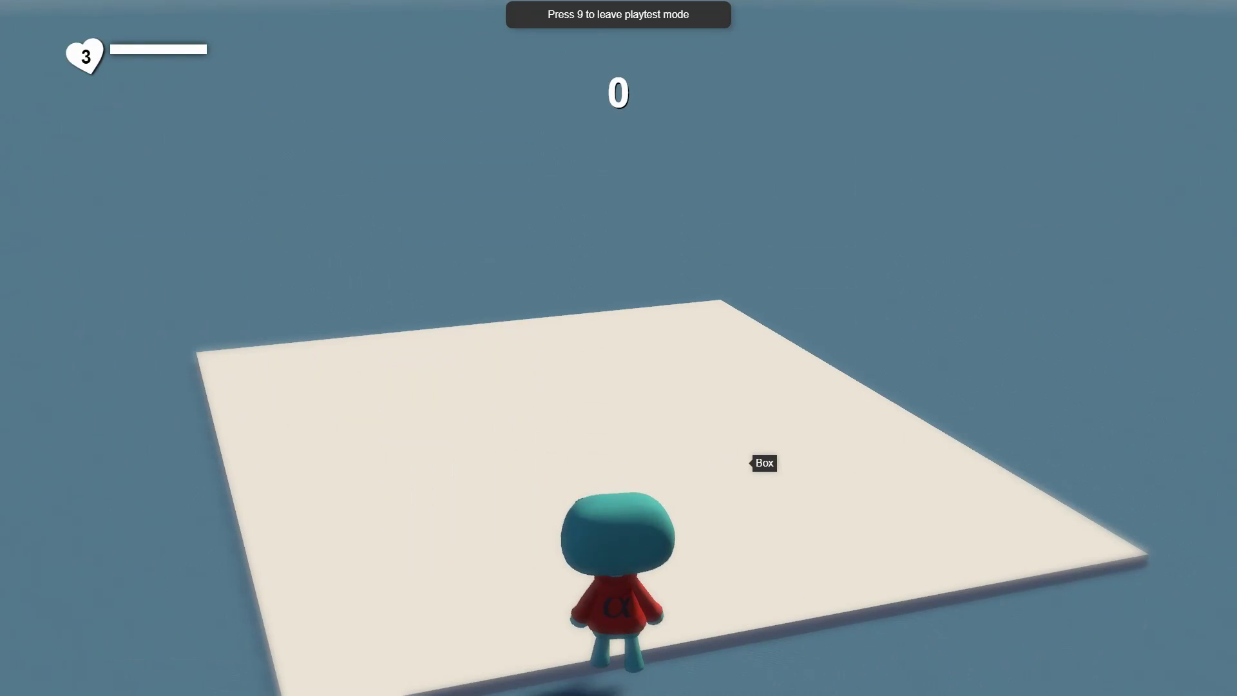
pyautogui.press('e')
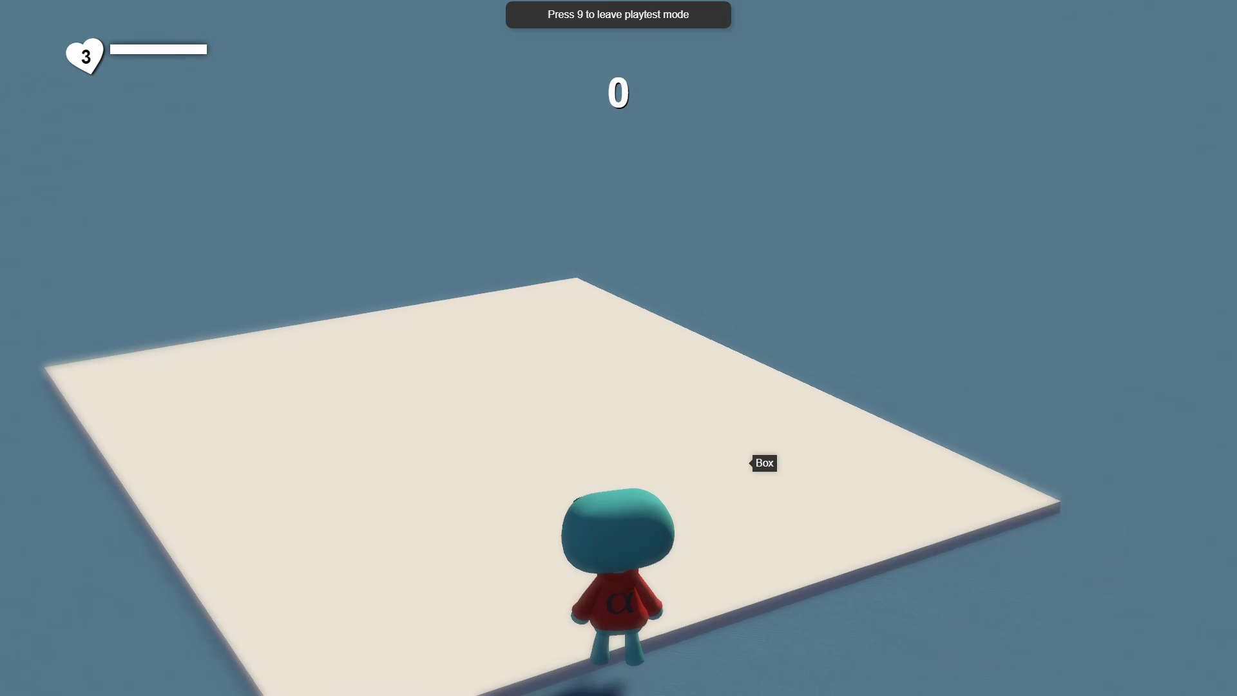
pyautogui.press('e')
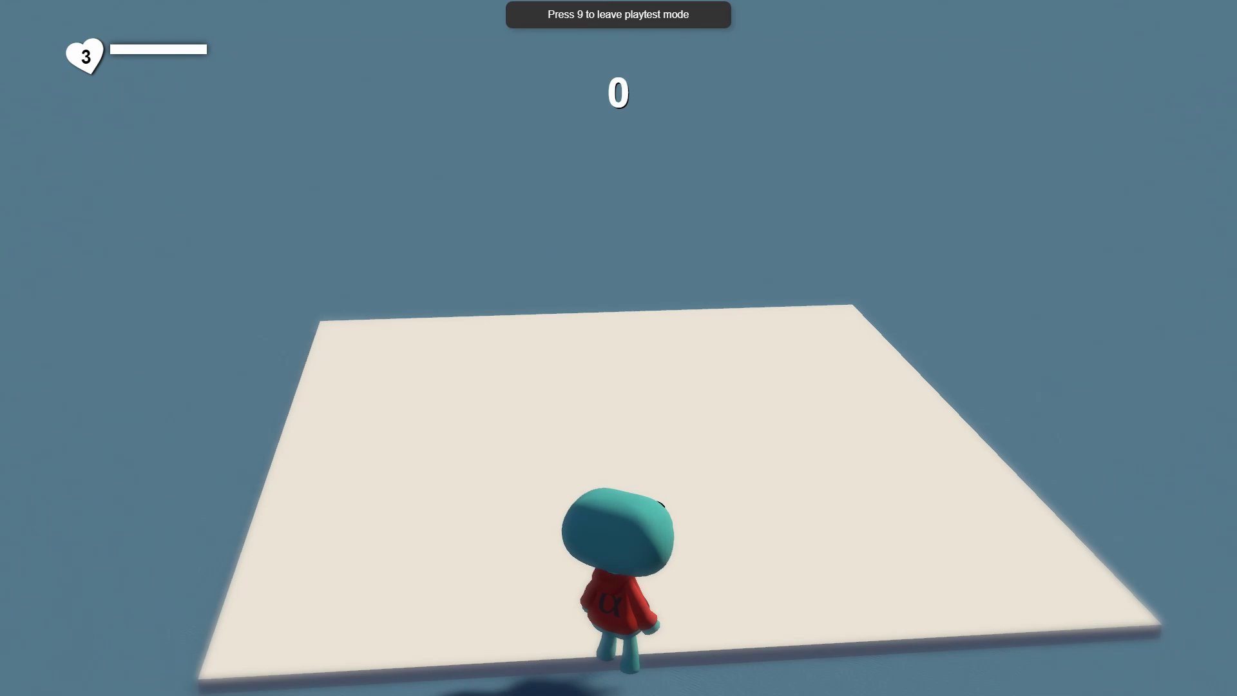